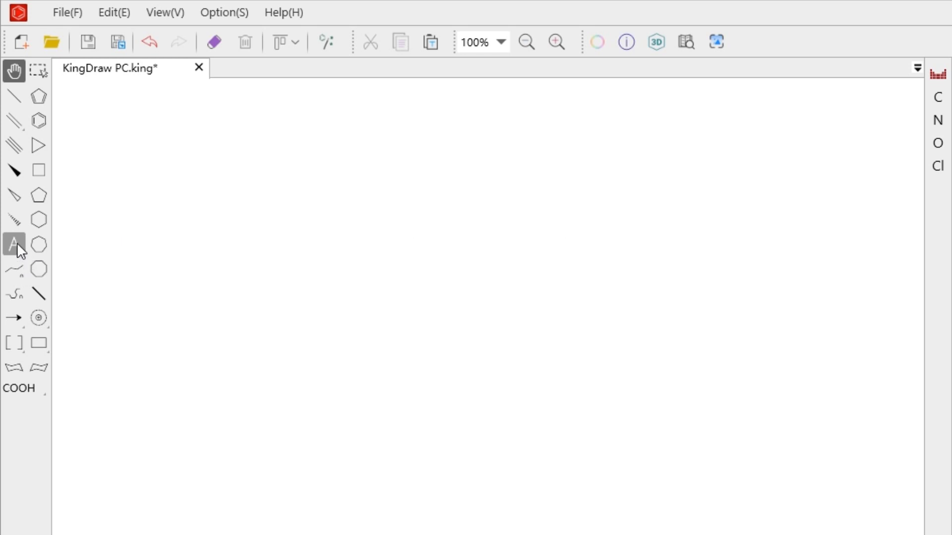
Step: Start a new text label in Arial size 10 and type abcd on the first line
{"action": "left_click", "coordinate": [17, 243]}
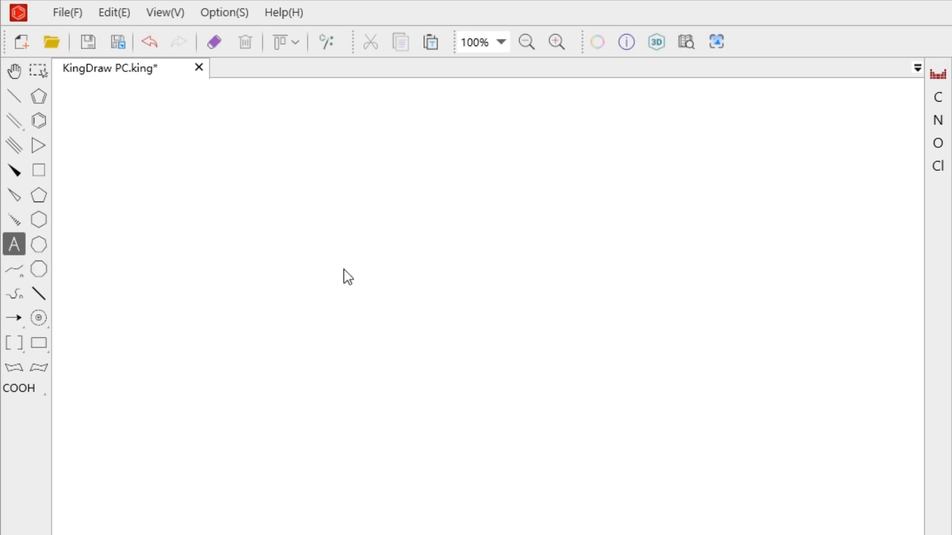
{"action": "left_click", "coordinate": [308, 237]}
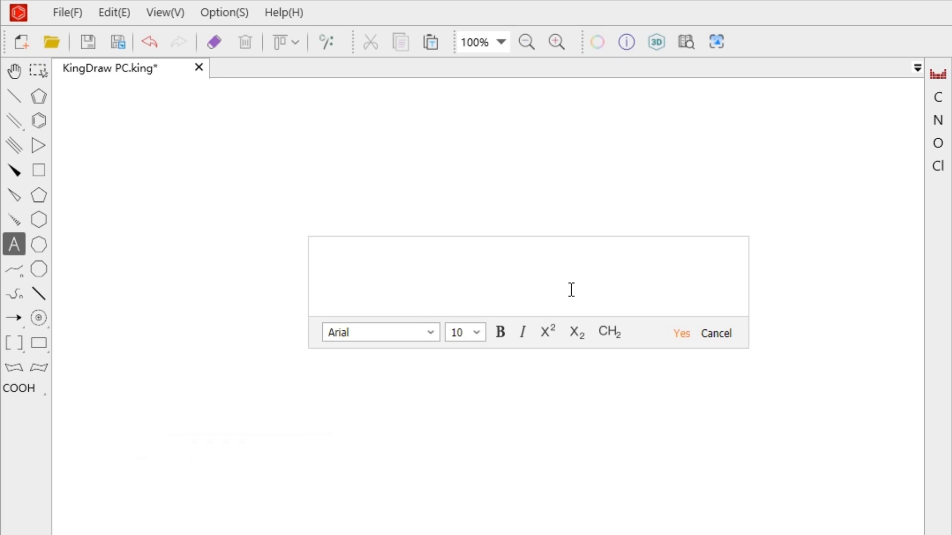
{"action": "left_click", "coordinate": [429, 333]}
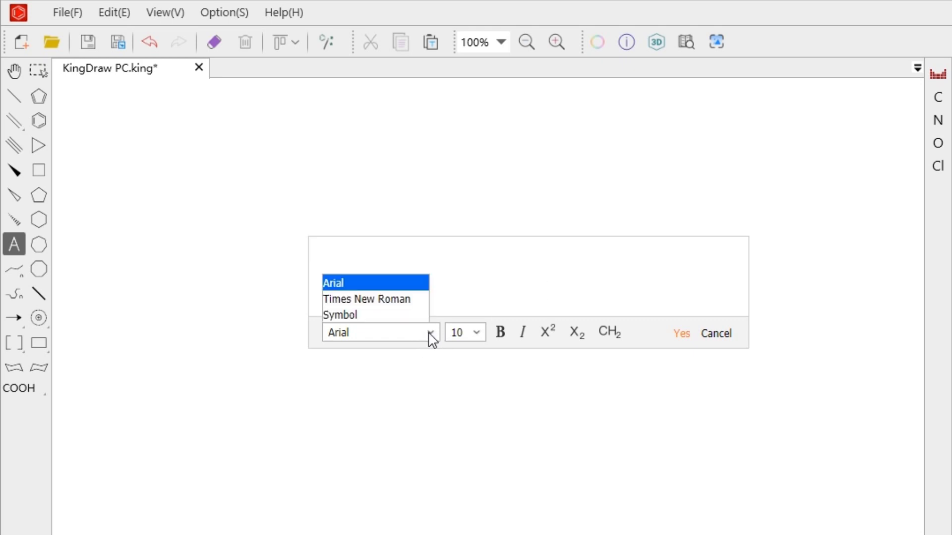
{"action": "left_click", "coordinate": [430, 334]}
{"action": "left_click", "coordinate": [477, 333]}
{"action": "left_click", "coordinate": [478, 334]}
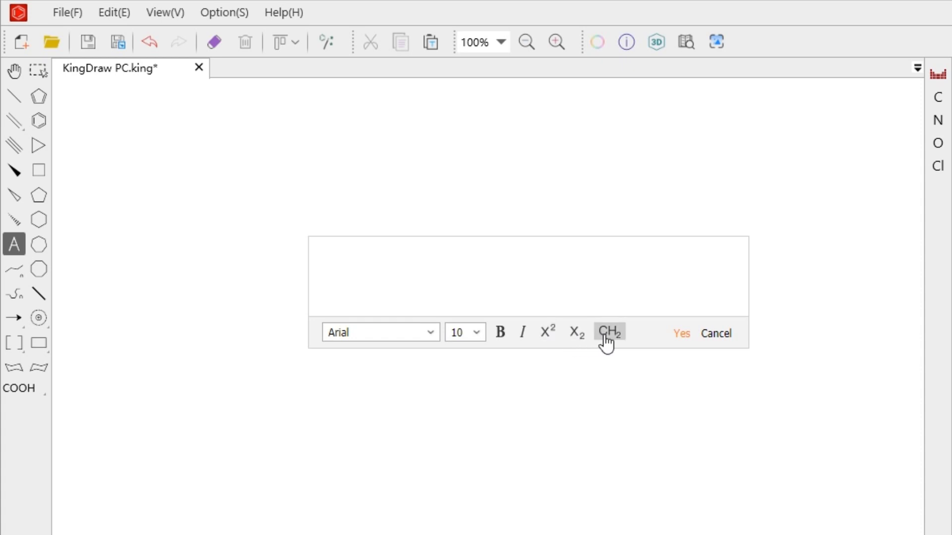
{"action": "left_click", "coordinate": [428, 338]}
{"action": "left_click", "coordinate": [429, 339]}
{"action": "left_click", "coordinate": [335, 254]}
{"action": "type", "text": "abcde"}
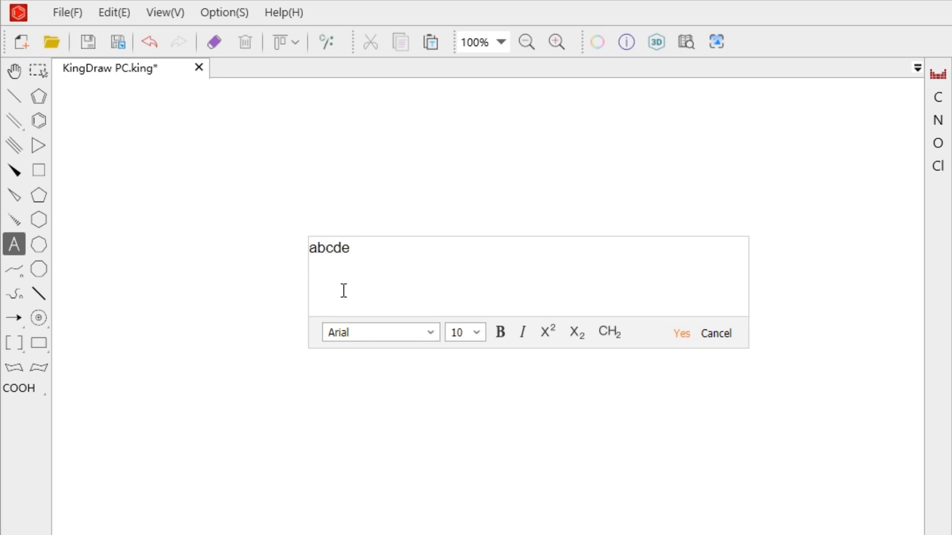
Step: Switch the font to Times New Roman and add a new abcde line
{"action": "left_click", "coordinate": [363, 333]}
{"action": "left_click", "coordinate": [342, 278]}
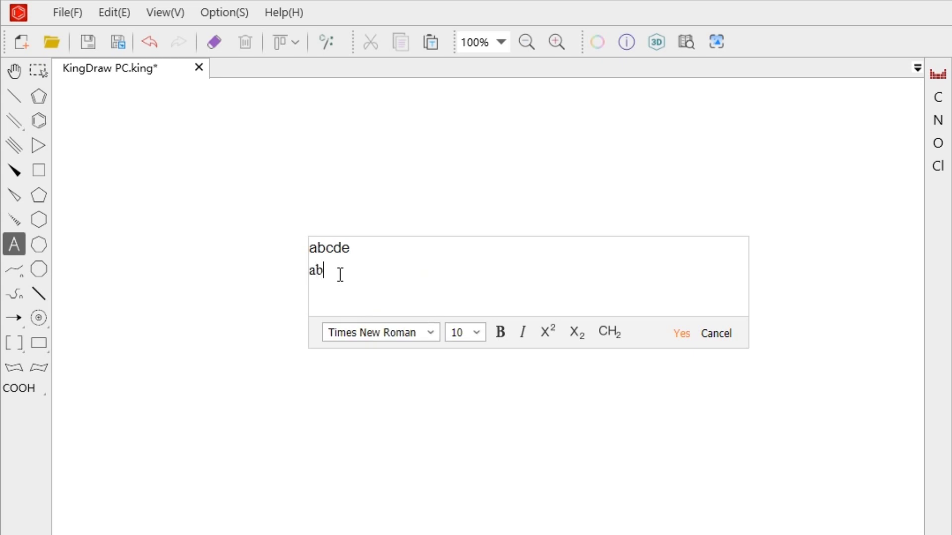
{"action": "key", "text": "Return"}
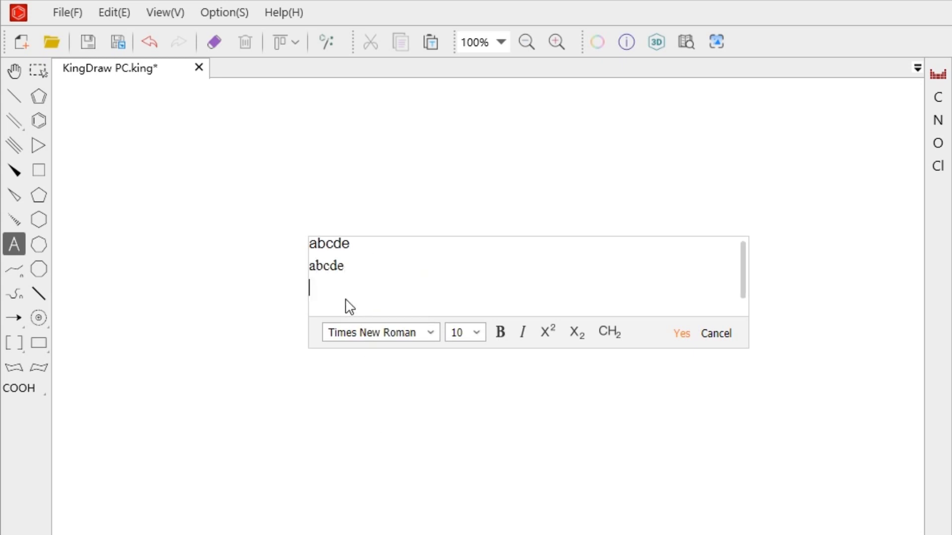
{"action": "type", "text": "abcde"}
Step: Set the third abcde line to the Symbol font so it shows αβχδε, and place the label
{"action": "double_click", "coordinate": [344, 288]}
{"action": "left_click", "coordinate": [361, 335]}
{"action": "left_click", "coordinate": [340, 314]}
{"action": "left_click", "coordinate": [477, 297]}
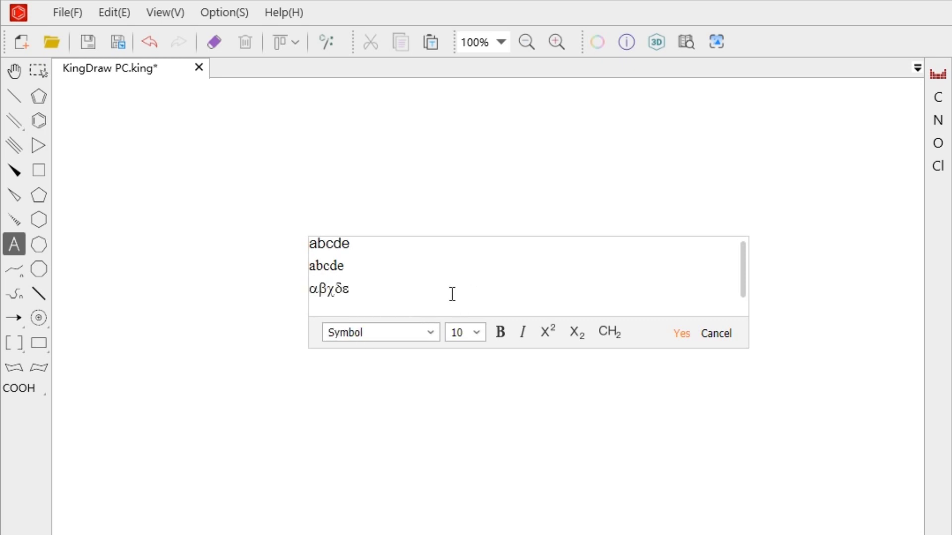
{"action": "left_click", "coordinate": [681, 339]}
Step: Move the label up and left, then enlarge its first abcde line to size 28
{"action": "left_click_drag", "start_coordinate": [417, 283], "coordinate": [275, 246]}
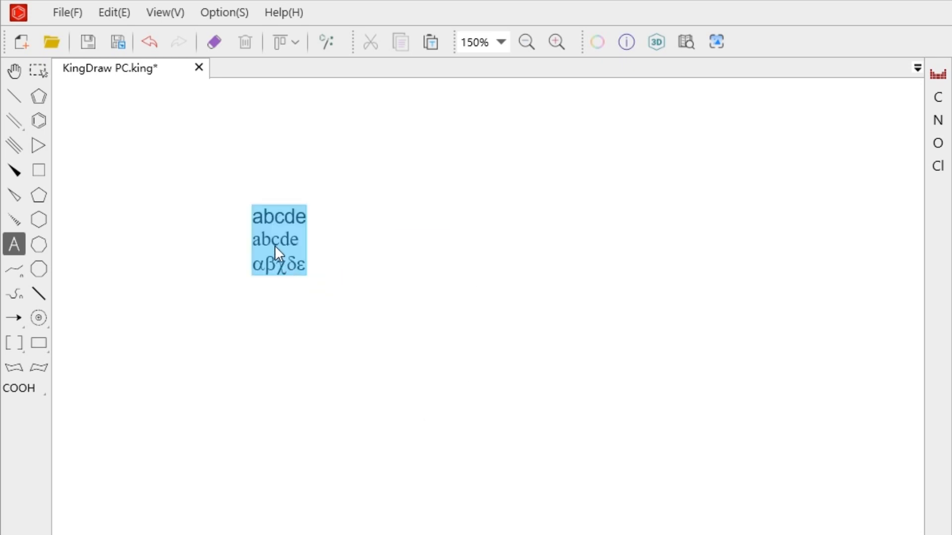
{"action": "left_click", "coordinate": [275, 247]}
{"action": "double_click", "coordinate": [349, 259]}
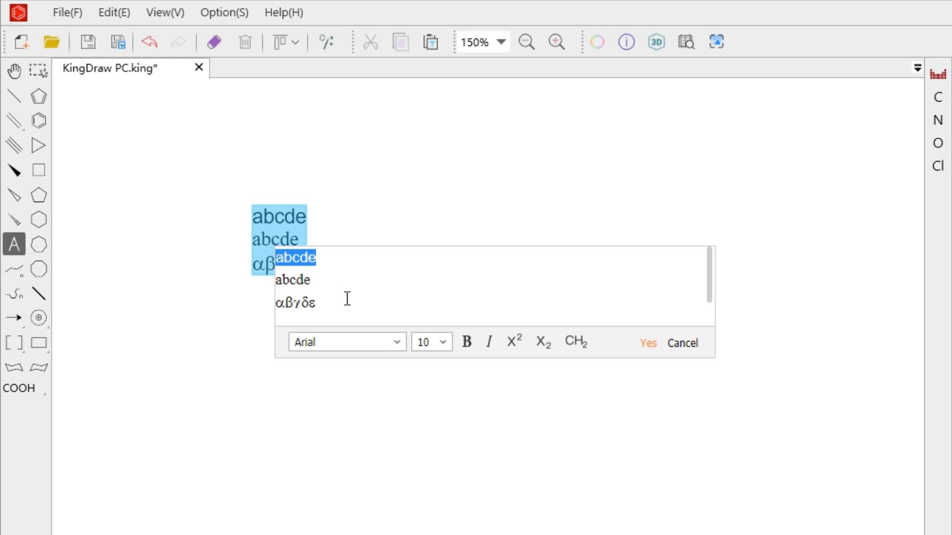
{"action": "left_click", "coordinate": [443, 343]}
{"action": "scroll", "coordinate": [427, 293], "scroll_direction": "down", "scroll_amount": 7}
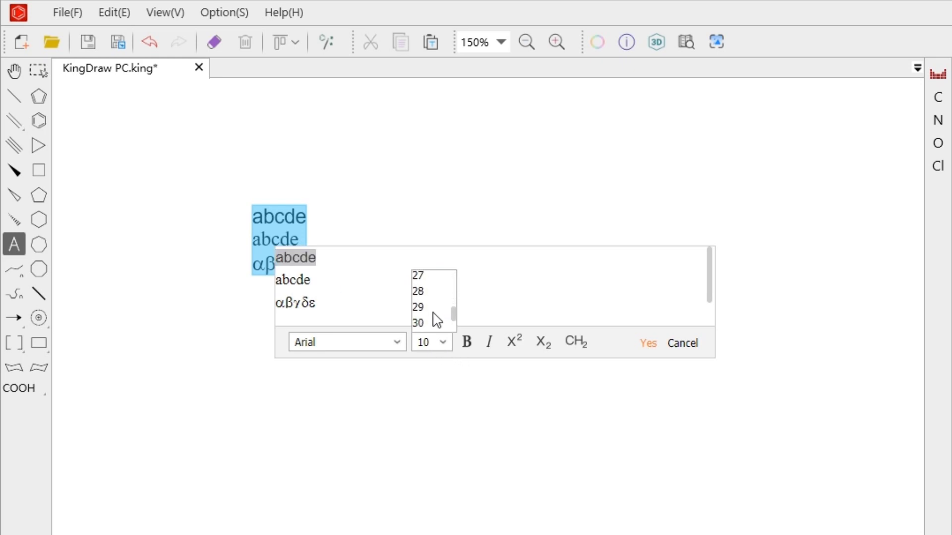
{"action": "left_click", "coordinate": [429, 292]}
{"action": "left_click", "coordinate": [648, 343]}
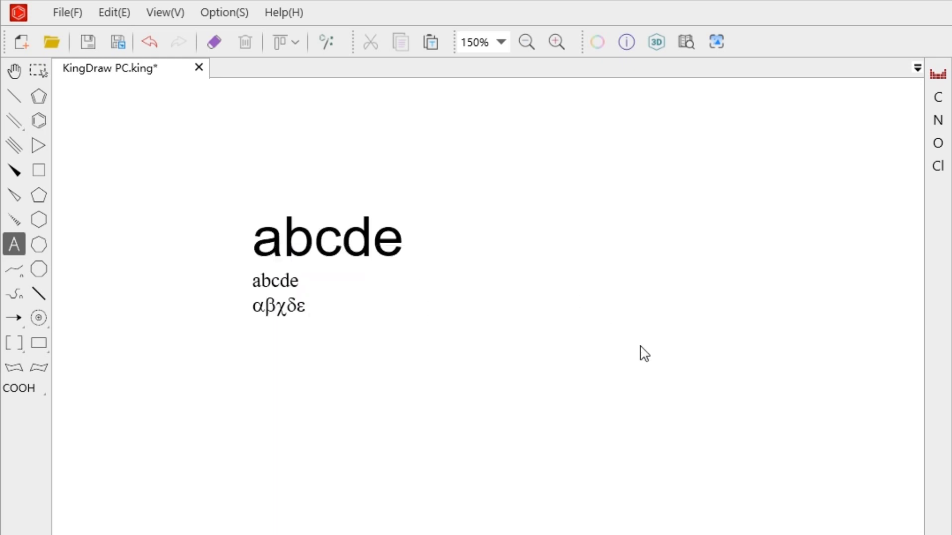
{"action": "left_click", "coordinate": [59, 13]}
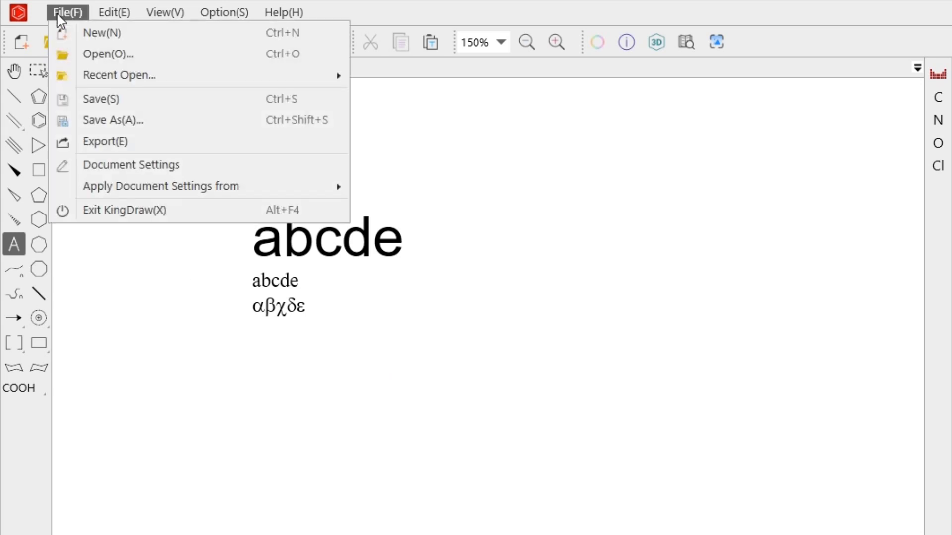
{"action": "left_click", "coordinate": [114, 167]}
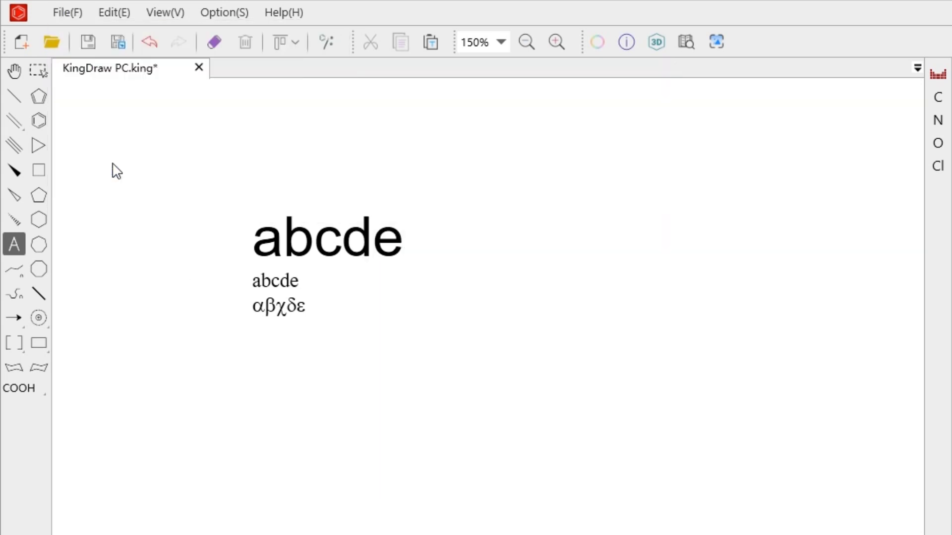
{"action": "left_click_drag", "start_coordinate": [762, 214], "coordinate": [510, 107]}
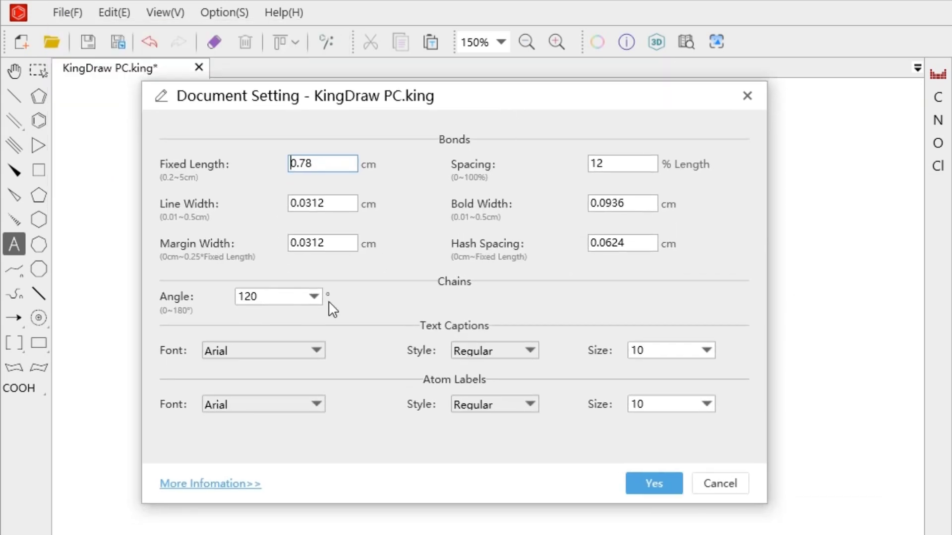
{"action": "left_click", "coordinate": [317, 351]}
{"action": "left_click", "coordinate": [317, 351]}
{"action": "left_click", "coordinate": [539, 353]}
{"action": "left_click", "coordinate": [538, 353]}
{"action": "left_click", "coordinate": [714, 355]}
{"action": "left_click", "coordinate": [715, 355]}
{"action": "left_click", "coordinate": [724, 484]}
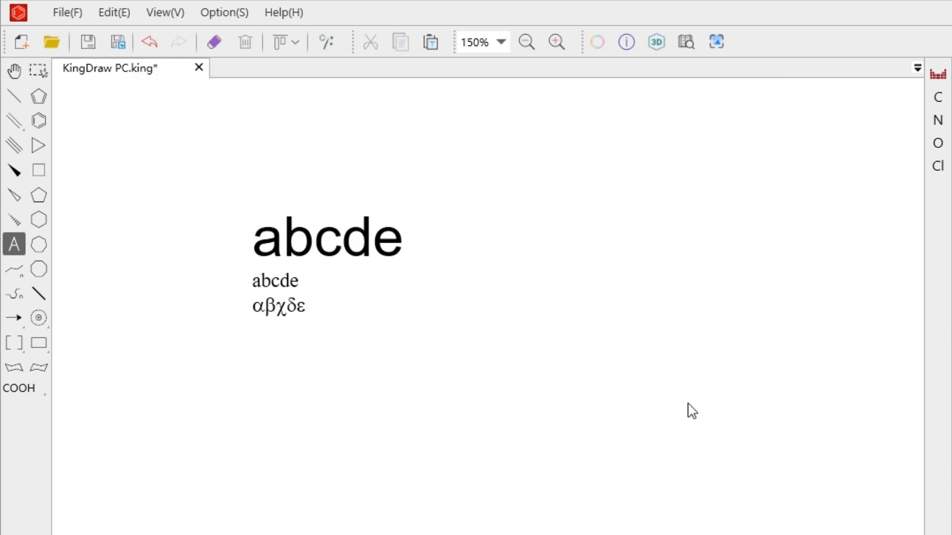
Step: Make the large first abcde line bold, then italic, confirming each change
{"action": "left_click", "coordinate": [379, 245]}
{"action": "double_click", "coordinate": [438, 277]}
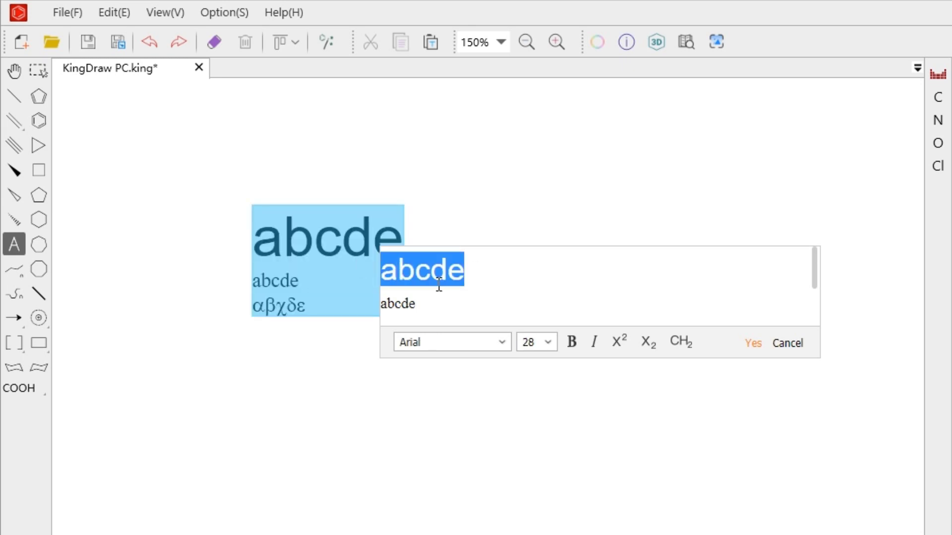
{"action": "left_click", "coordinate": [571, 342]}
{"action": "left_click", "coordinate": [753, 343]}
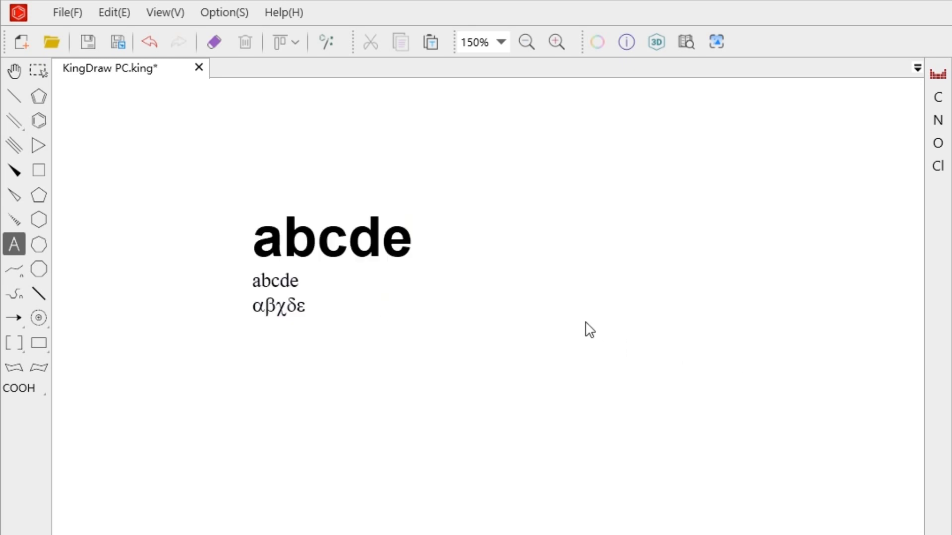
{"action": "left_click", "coordinate": [380, 242]}
{"action": "double_click", "coordinate": [487, 263]}
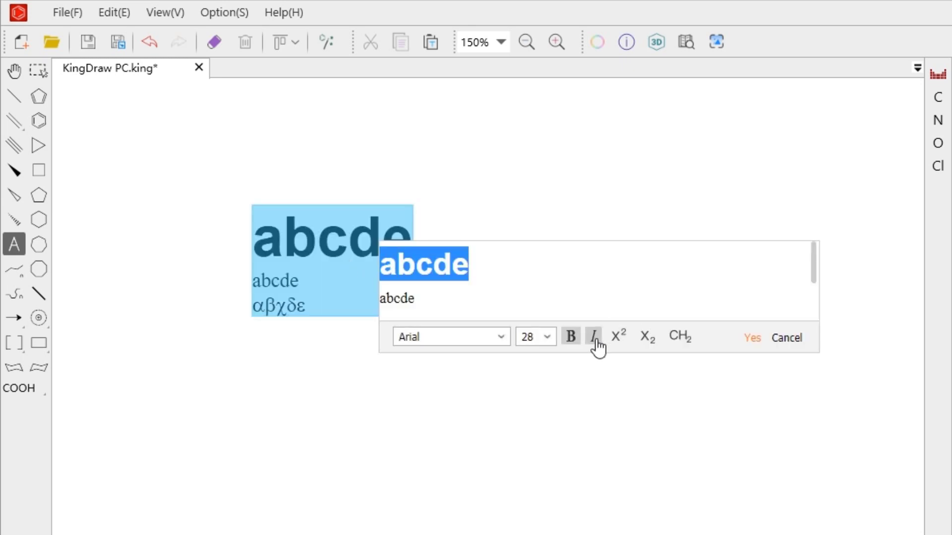
{"action": "left_click", "coordinate": [594, 340]}
{"action": "left_click", "coordinate": [753, 340]}
Step: Erase the whole text label and start a new empty text box on the canvas
{"action": "key", "text": "e"}
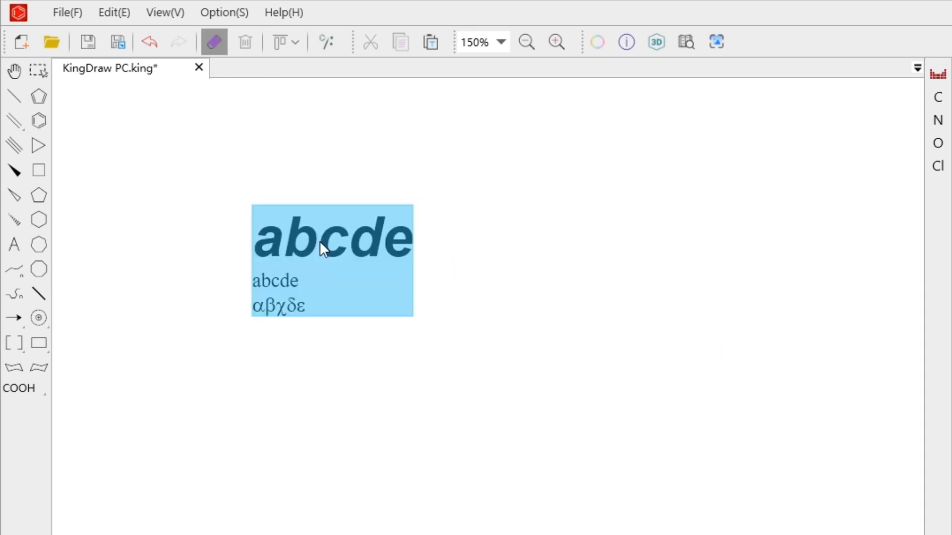
{"action": "left_click", "coordinate": [320, 241]}
{"action": "left_click", "coordinate": [14, 244]}
{"action": "left_click", "coordinate": [295, 266]}
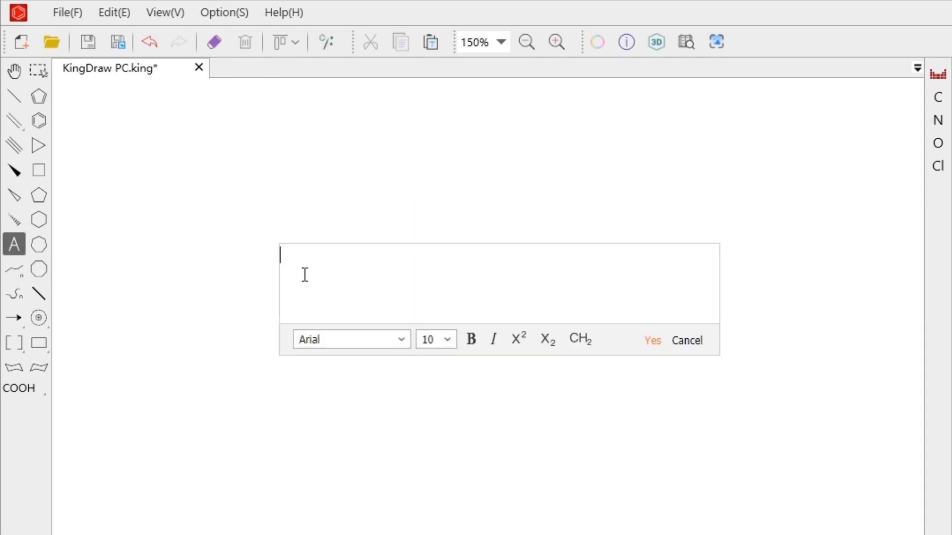
Step: Make the isotope numbers 12 and 13 superscript in the sample text
{"action": "left_click", "coordinate": [515, 341]}
{"action": "left_click", "coordinate": [514, 343]}
{"action": "left_click_drag", "start_coordinate": [312, 255], "coordinate": [328, 256]}
{"action": "left_click", "coordinate": [518, 339]}
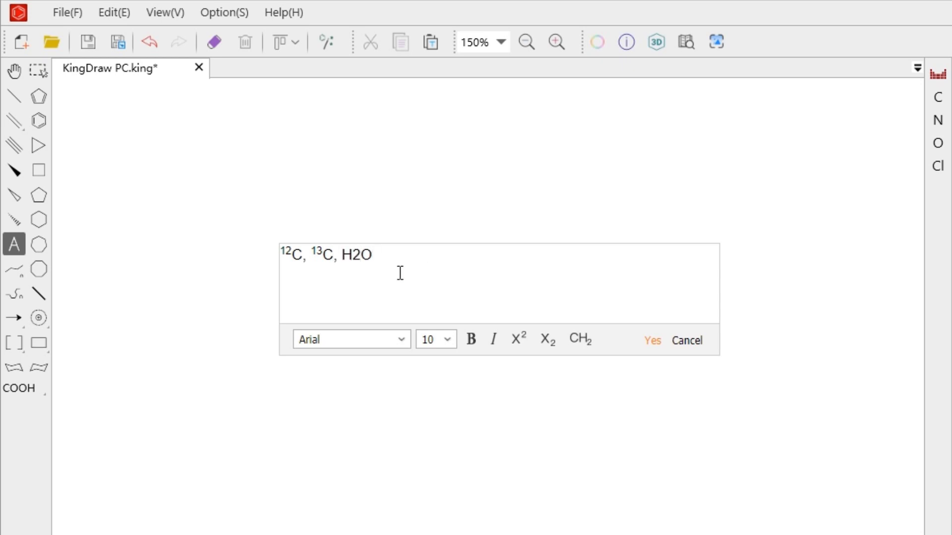
Step: Subscript the 2 in H2O, then select and delete all the sample text
{"action": "left_click_drag", "start_coordinate": [360, 263], "coordinate": [352, 263]}
{"action": "left_click", "coordinate": [548, 339]}
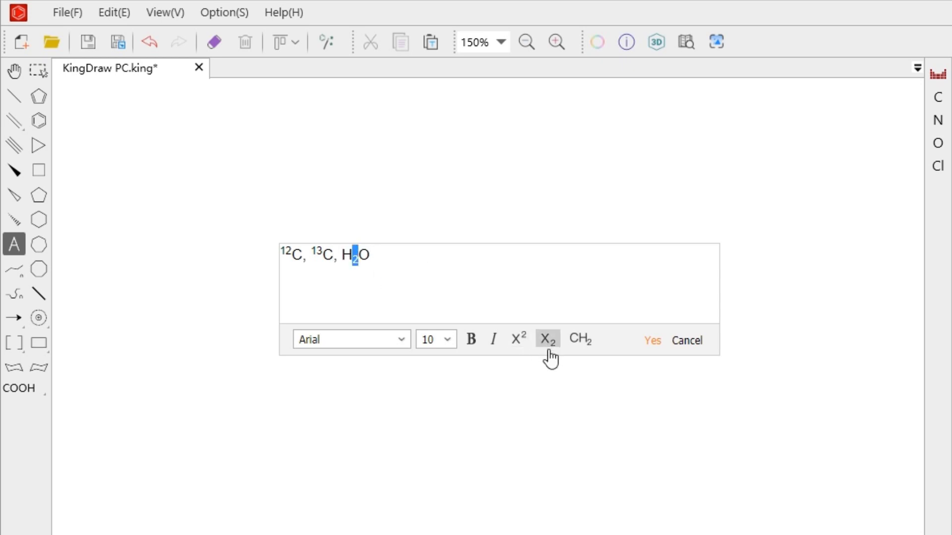
{"action": "left_click", "coordinate": [575, 304]}
{"action": "left_click_drag", "start_coordinate": [512, 269], "coordinate": [279, 253]}
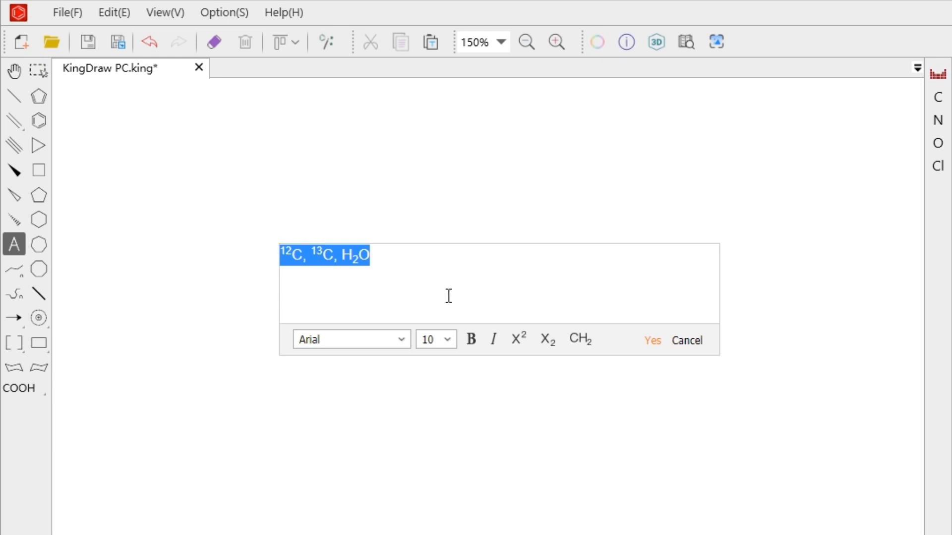
{"action": "key", "text": "Delete"}
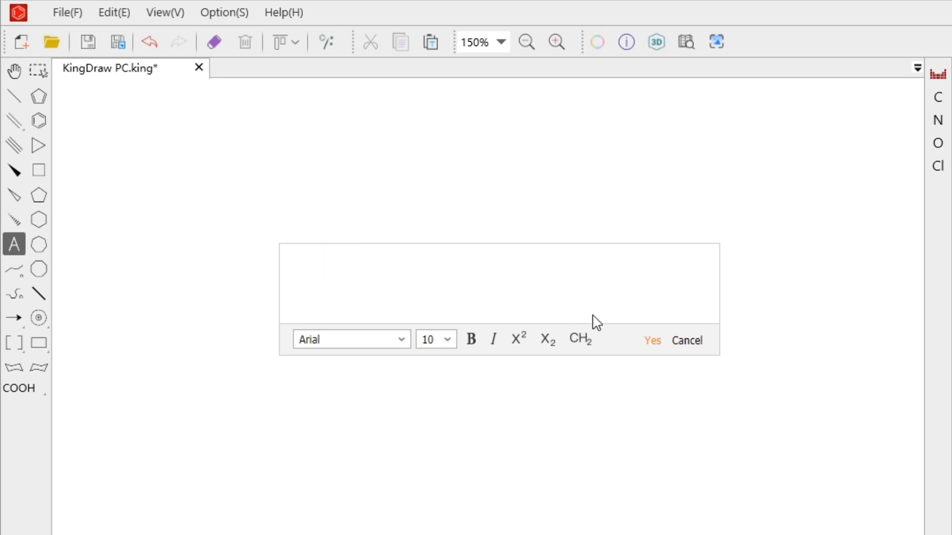
Step: With automatic subscript formula mode on, enter C17H23NO3 and place it on the canvas
{"action": "left_click", "coordinate": [581, 339]}
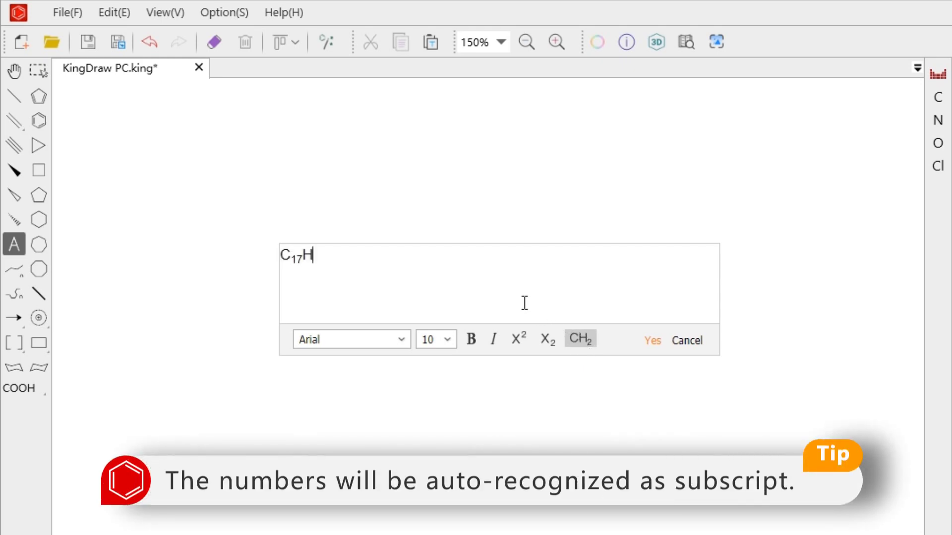
{"action": "type", "text": "O3"}
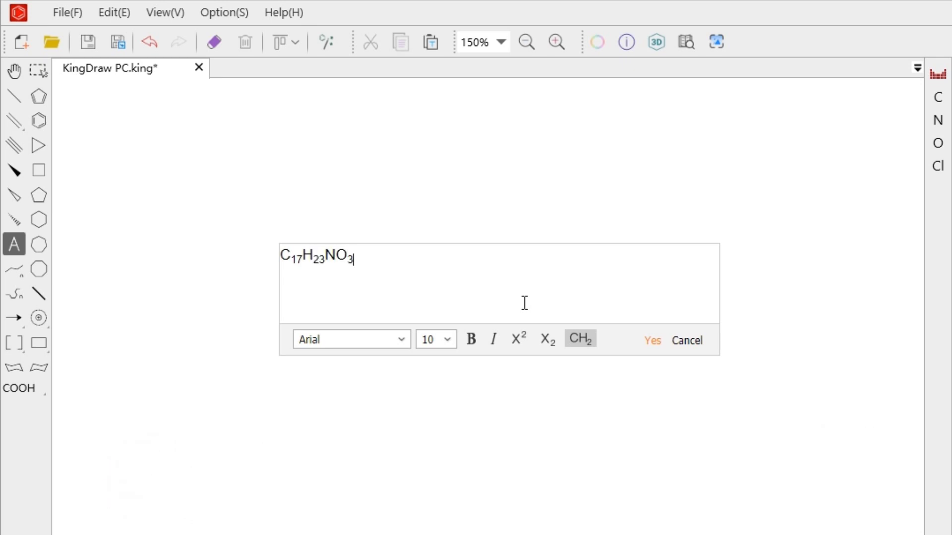
{"action": "left_click", "coordinate": [652, 341]}
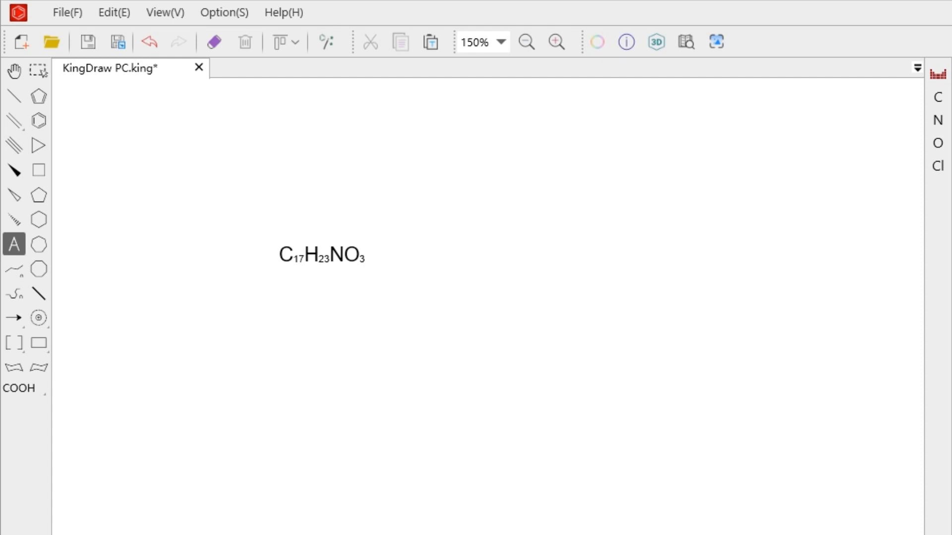
Step: Erase the C17H23NO3 formula and draw an R—CHO aldehyde bond
{"action": "left_click", "coordinate": [214, 41]}
{"action": "left_click", "coordinate": [322, 255]}
{"action": "left_click", "coordinate": [14, 96]}
{"action": "left_click", "coordinate": [221, 221]}
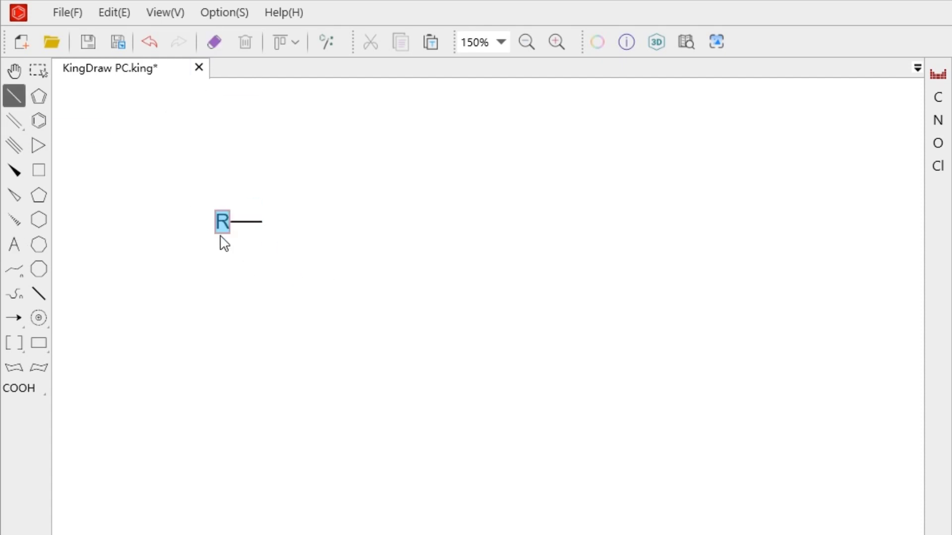
{"action": "key", "text": "r"}
{"action": "left_click", "coordinate": [261, 221]}
Step: Add a '+' text label and a '2' label after R—CHO
{"action": "left_click", "coordinate": [14, 245]}
{"action": "left_click", "coordinate": [323, 223]}
{"action": "type", "text": "+"}
{"action": "key", "text": "Return"}
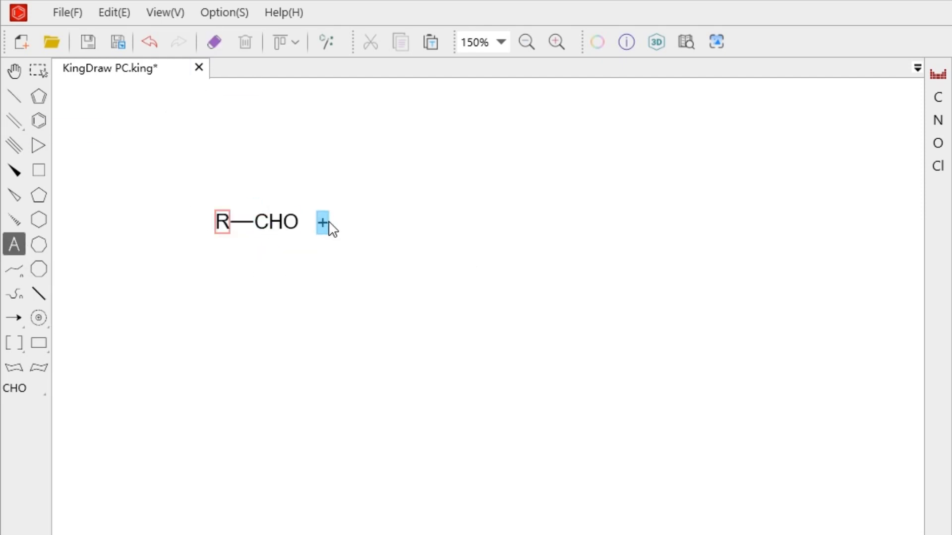
{"action": "left_click", "coordinate": [362, 226]}
{"action": "type", "text": "2"}
{"action": "key", "text": "Return"}
Step: Draw a zigzag carbon chain after the 2 with two carbonyl oxygens
{"action": "left_click", "coordinate": [14, 269]}
{"action": "left_click_drag", "start_coordinate": [377, 235], "coordinate": [514, 235]}
{"action": "left_click", "coordinate": [14, 96]}
{"action": "left_click", "coordinate": [412, 215]}
{"action": "left_click", "coordinate": [411, 198]}
{"action": "key", "text": "o"}
{"action": "left_click", "coordinate": [478, 216]}
{"action": "left_click", "coordinate": [479, 199]}
Step: Label the chain's left end R' and its right end OR"
{"action": "key", "text": "o"}
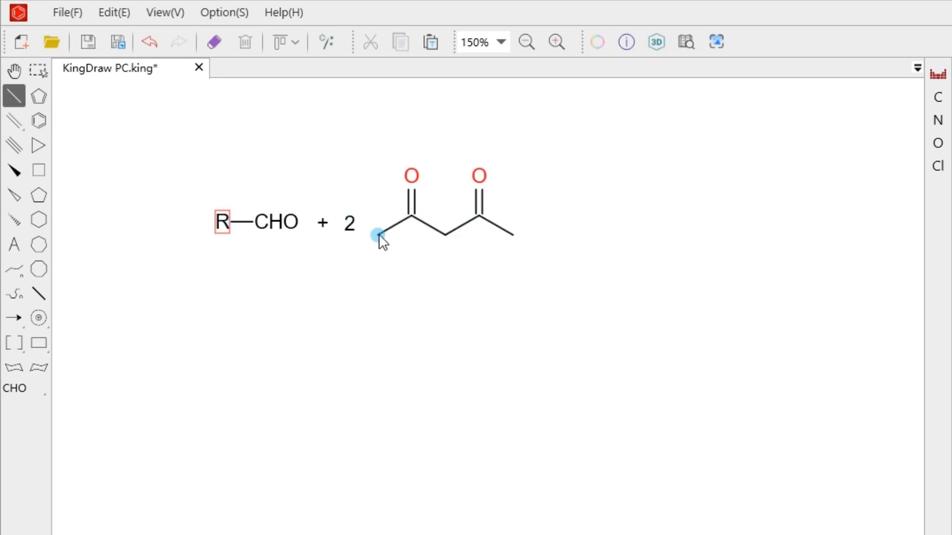
{"action": "key", "text": "r"}
{"action": "left_click", "coordinate": [384, 240]}
{"action": "type", "text": "'"}
{"action": "key", "text": "Return"}
{"action": "left_click", "coordinate": [513, 235]}
{"action": "type", "text": "OR\""}
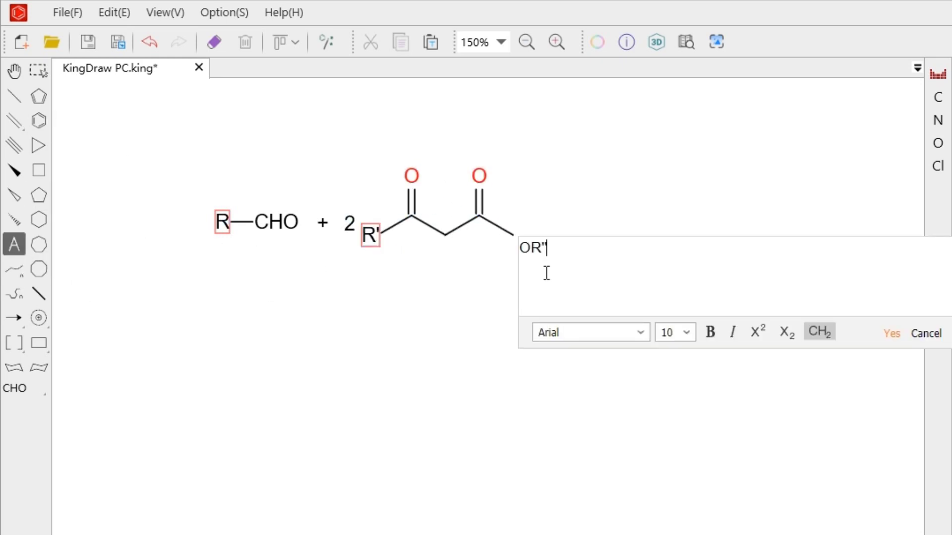
{"action": "key", "text": "Return"}
Step: Add '+' and an NH3 label with the 3 as a subscript
{"action": "left_click", "coordinate": [570, 230]}
{"action": "type", "text": "+"}
{"action": "key", "text": "Return"}
{"action": "left_click", "coordinate": [623, 242]}
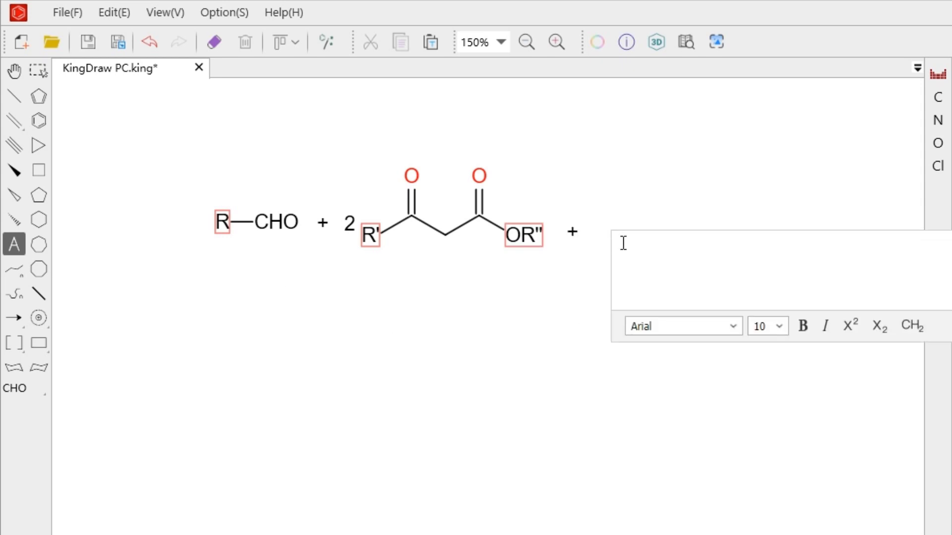
{"action": "type", "text": "NH3"}
{"action": "left_click", "coordinate": [912, 325]}
{"action": "key", "text": "Return"}
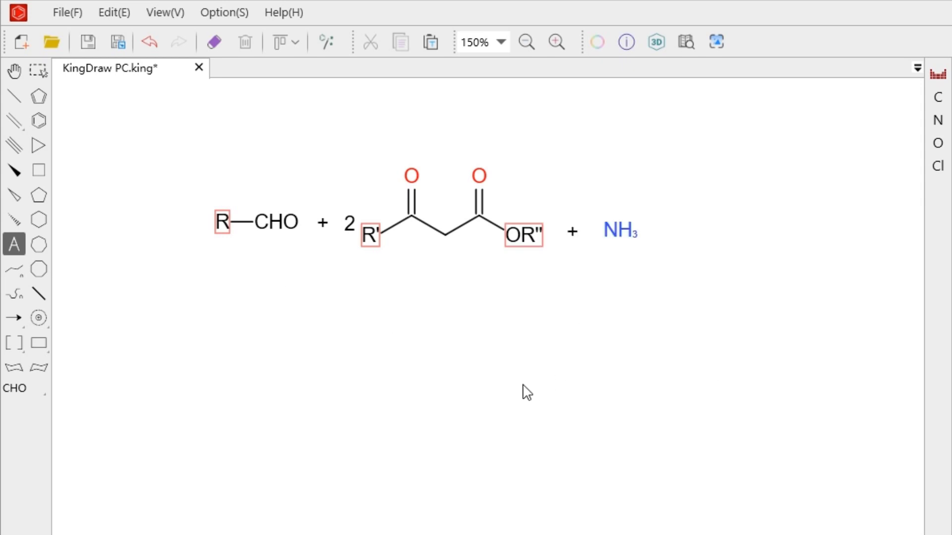
Step: Draw the reaction arrow and a six-membered ring with two double bonds and R-labelled substituent bonds
{"action": "left_click", "coordinate": [14, 318]}
{"action": "left_click_drag", "start_coordinate": [239, 346], "coordinate": [331, 346]}
{"action": "left_click", "coordinate": [38, 220]}
{"action": "left_click", "coordinate": [465, 371]}
{"action": "left_click", "coordinate": [429, 371]}
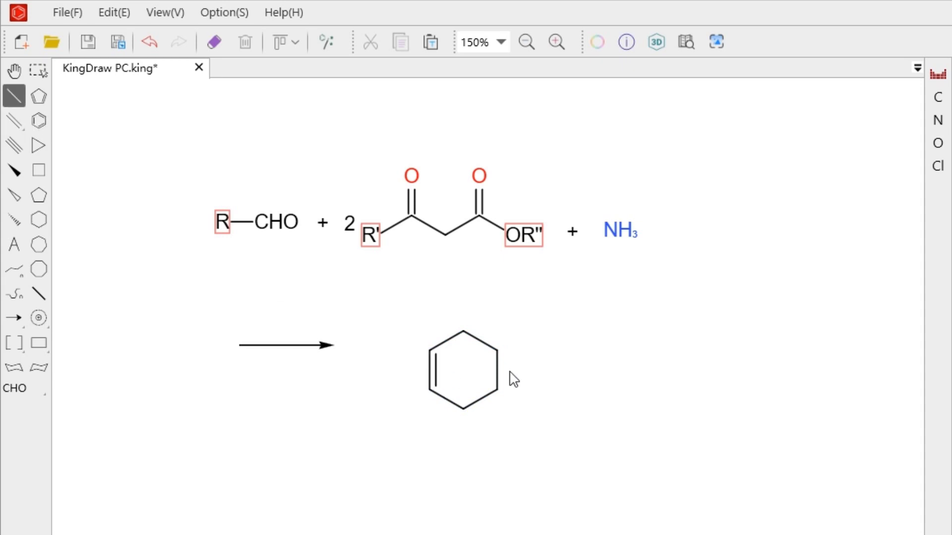
{"action": "left_click", "coordinate": [497, 371]}
{"action": "left_click", "coordinate": [429, 350]}
{"action": "left_click", "coordinate": [462, 331]}
{"action": "left_click", "coordinate": [497, 350]}
{"action": "left_click", "coordinate": [497, 390]}
{"action": "left_click", "coordinate": [429, 390]}
{"action": "key", "text": "r"}
{"action": "key", "text": "r"}
{"action": "key", "text": "r"}
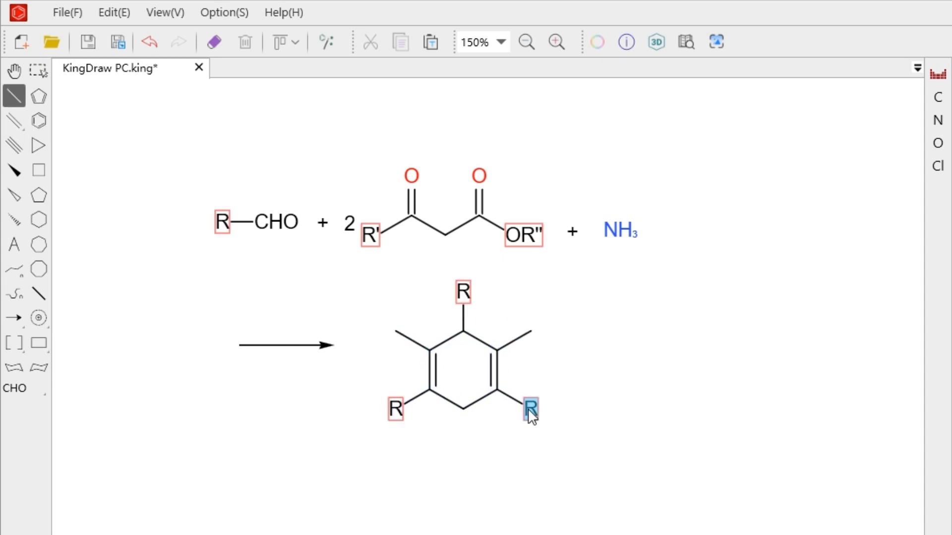
Step: Label the ring's ester groups R"OOC on the left and COOR" on the right
{"action": "left_click", "coordinate": [14, 244]}
{"action": "left_click", "coordinate": [396, 332]}
{"action": "type", "text": "R\"OOC"}
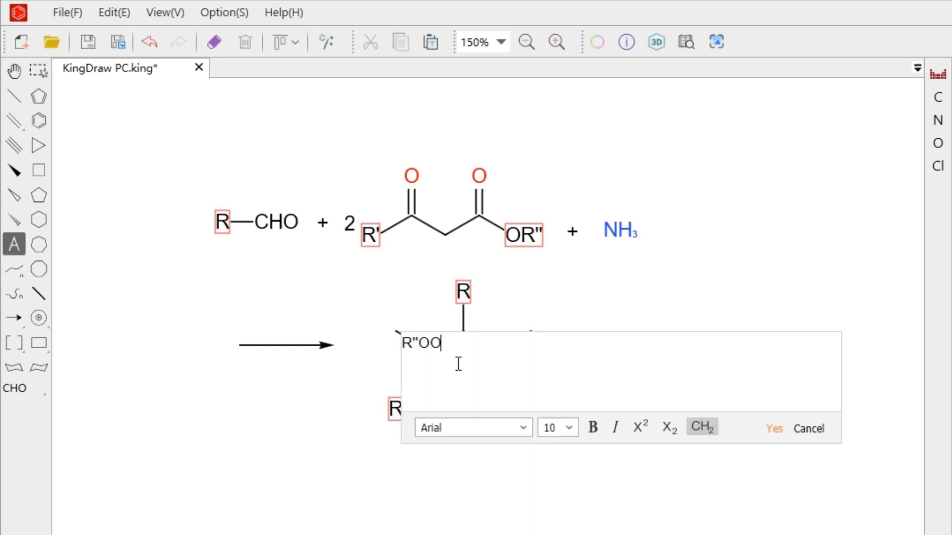
{"action": "left_click", "coordinate": [555, 355]}
{"action": "left_click", "coordinate": [558, 353]}
{"action": "type", "text": "COOR"}
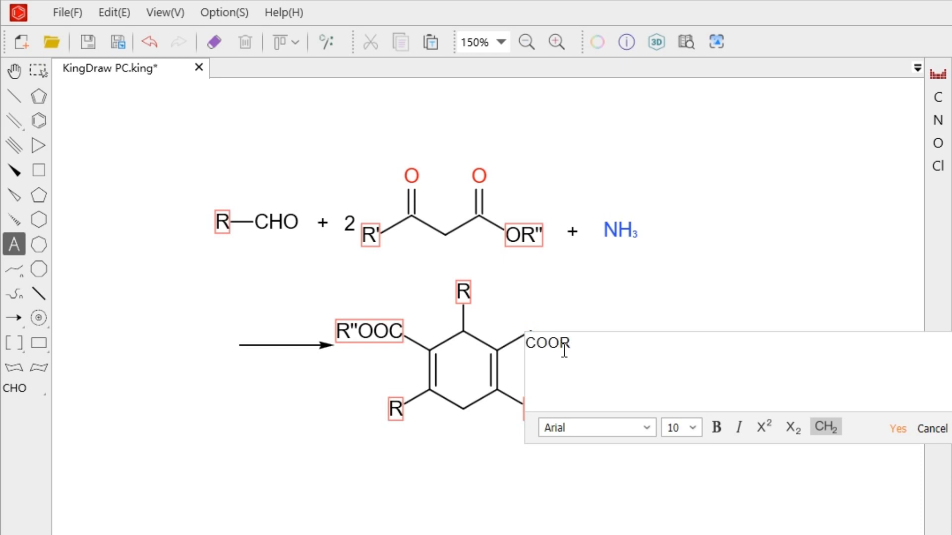
{"action": "type", "text": "\""}
{"action": "left_click", "coordinate": [892, 431]}
{"action": "left_click", "coordinate": [183, 192]}
Step: Centre-align the reactant row and the arrow with the ring product, then undo the last change
{"action": "left_click_drag", "start_coordinate": [162, 146], "coordinate": [642, 251]}
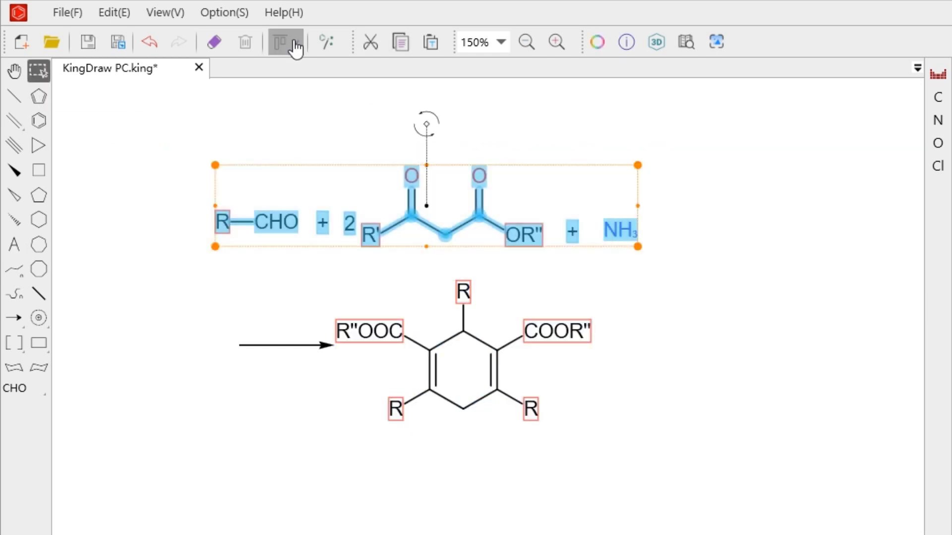
{"action": "left_click", "coordinate": [296, 48]}
{"action": "left_click", "coordinate": [233, 71]}
{"action": "left_click_drag", "start_coordinate": [210, 276], "coordinate": [527, 425]}
{"action": "left_click", "coordinate": [296, 48]}
{"action": "left_click", "coordinate": [234, 70]}
{"action": "key", "text": "Escape"}
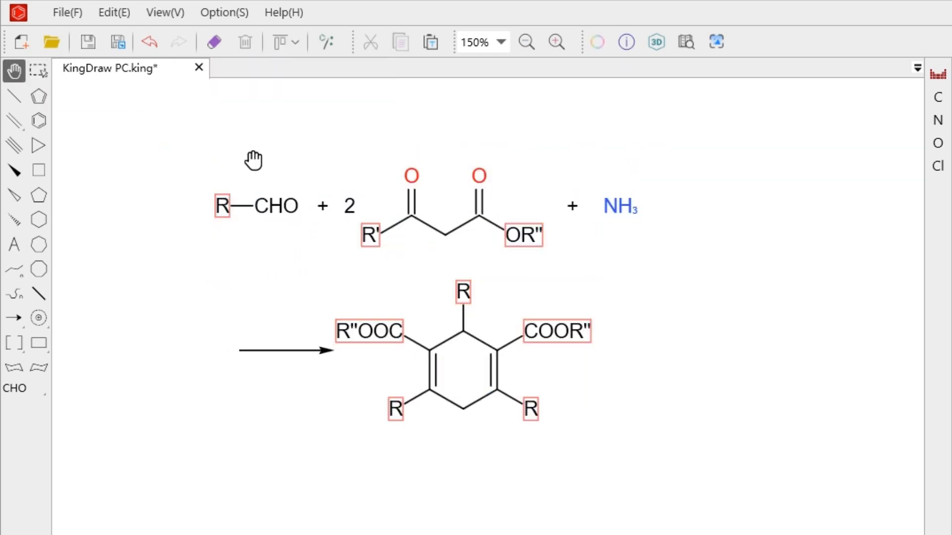
{"action": "key", "text": "ctrl+z"}
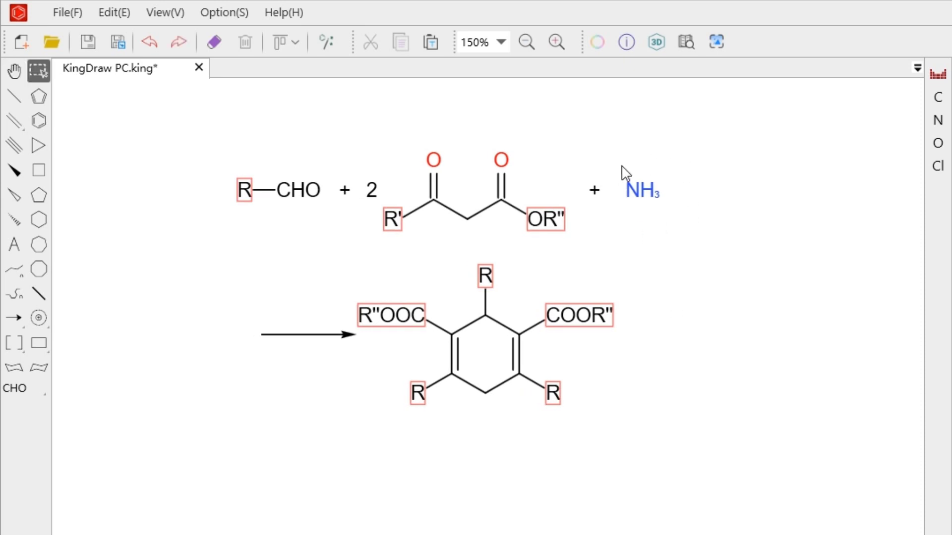
Step: Check the chemical properties of NH3 and COOR", closing the panel and deselecting each
{"action": "left_click", "coordinate": [641, 190]}
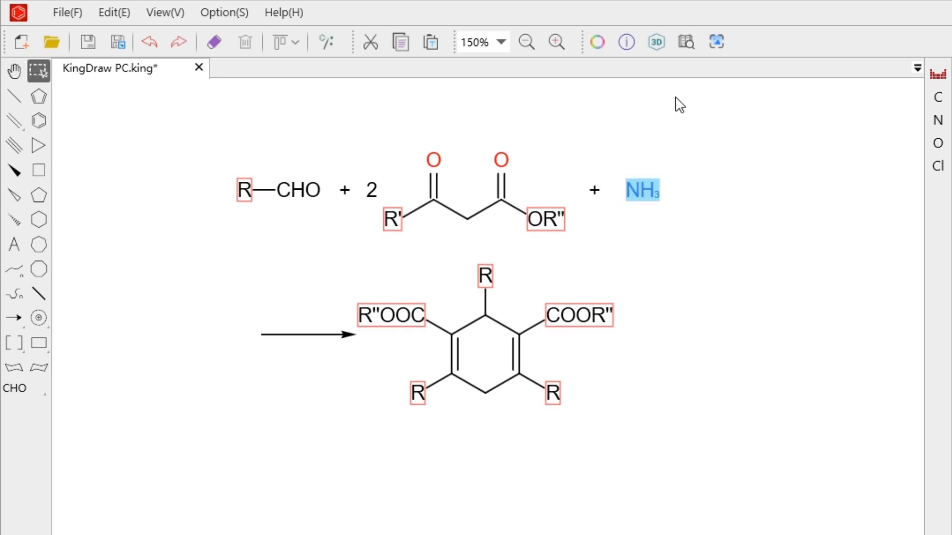
{"action": "left_click", "coordinate": [627, 42]}
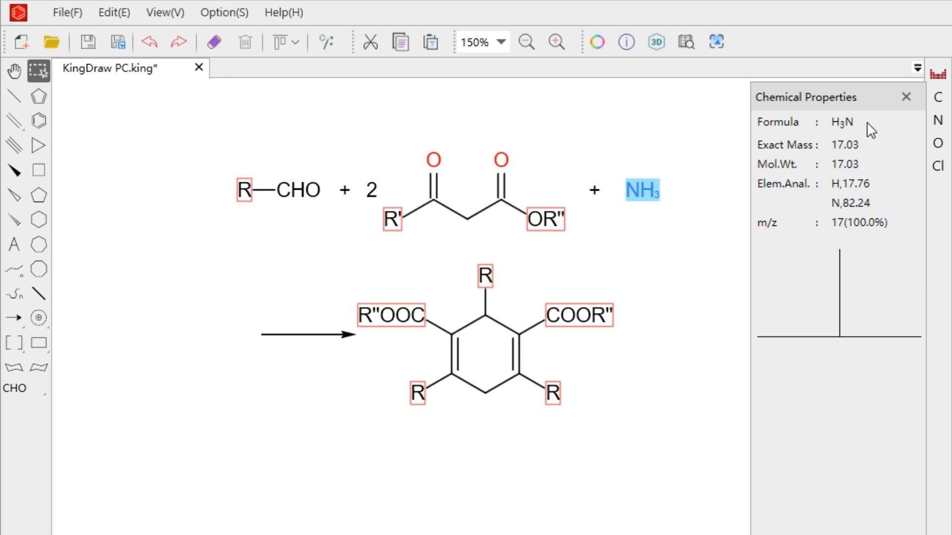
{"action": "left_click", "coordinate": [906, 97]}
{"action": "left_click", "coordinate": [704, 273]}
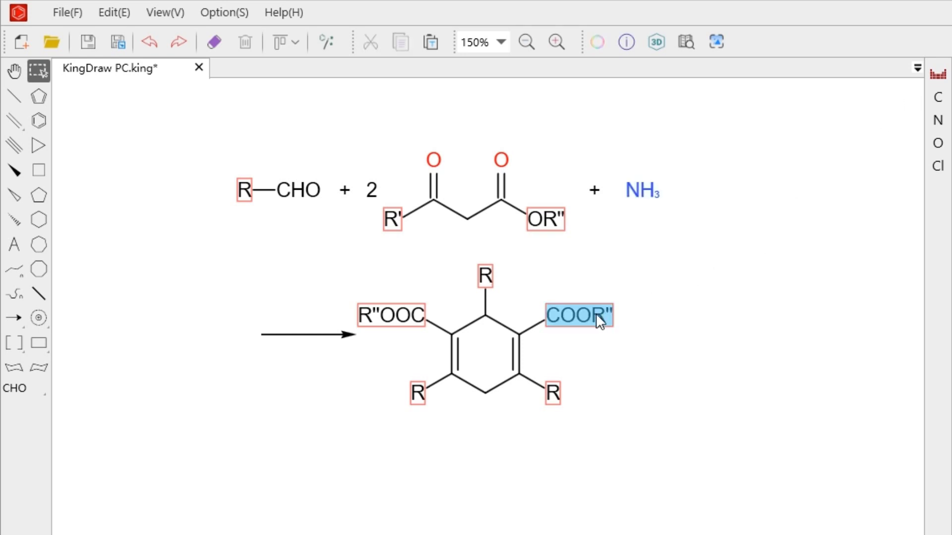
{"action": "left_click", "coordinate": [597, 323]}
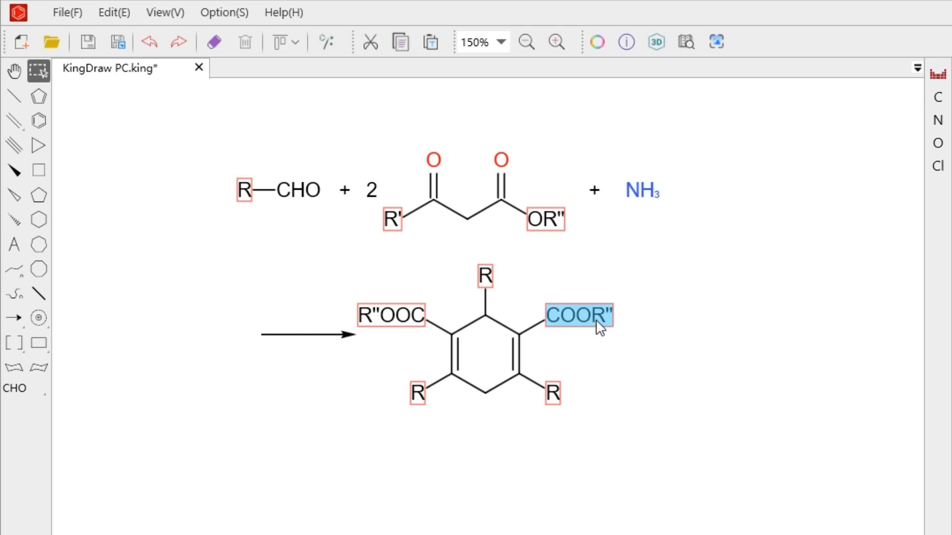
{"action": "left_click", "coordinate": [627, 43]}
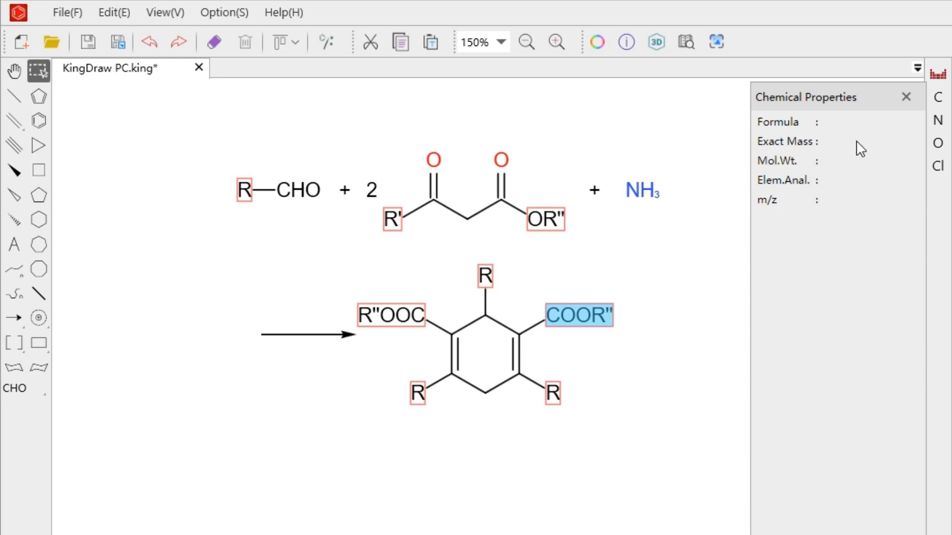
{"action": "left_click", "coordinate": [906, 96]}
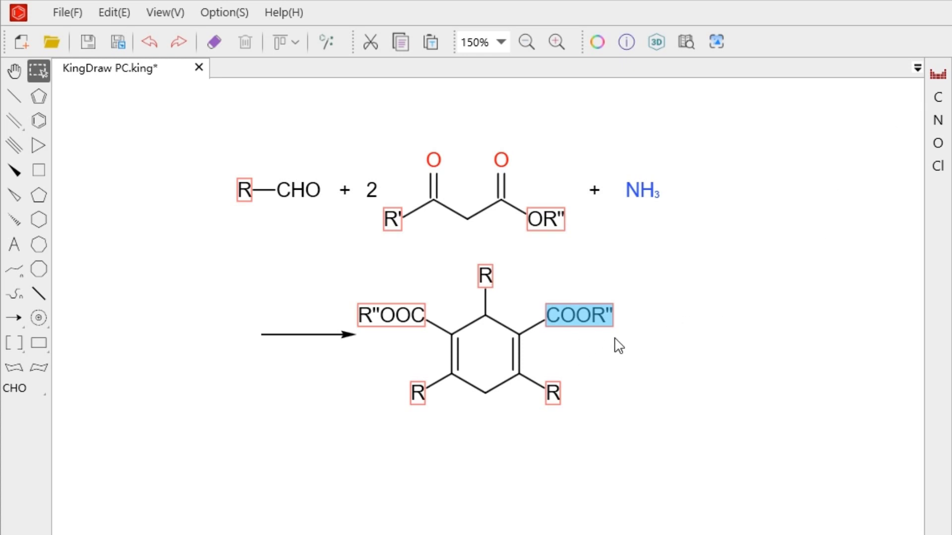
{"action": "left_click", "coordinate": [614, 356]}
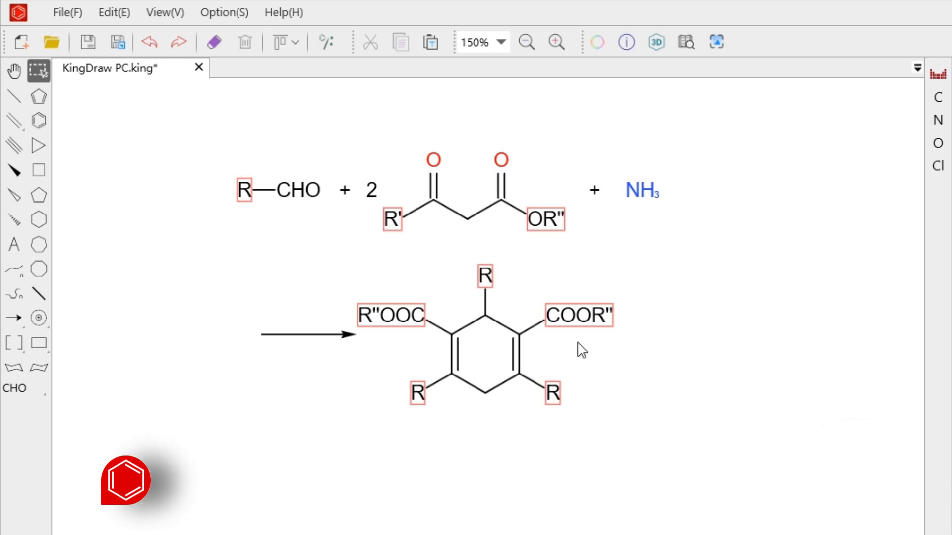
Step: Set Show Chemical Warnings to Close in the Option(S) menu
{"action": "left_click", "coordinate": [228, 10]}
{"action": "mouse_move", "coordinate": [332, 55]}
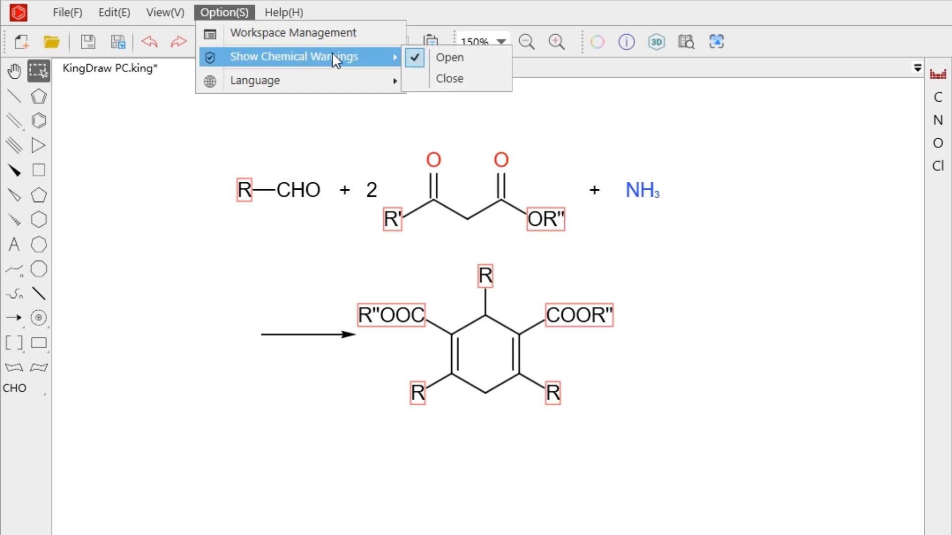
{"action": "left_click", "coordinate": [486, 77]}
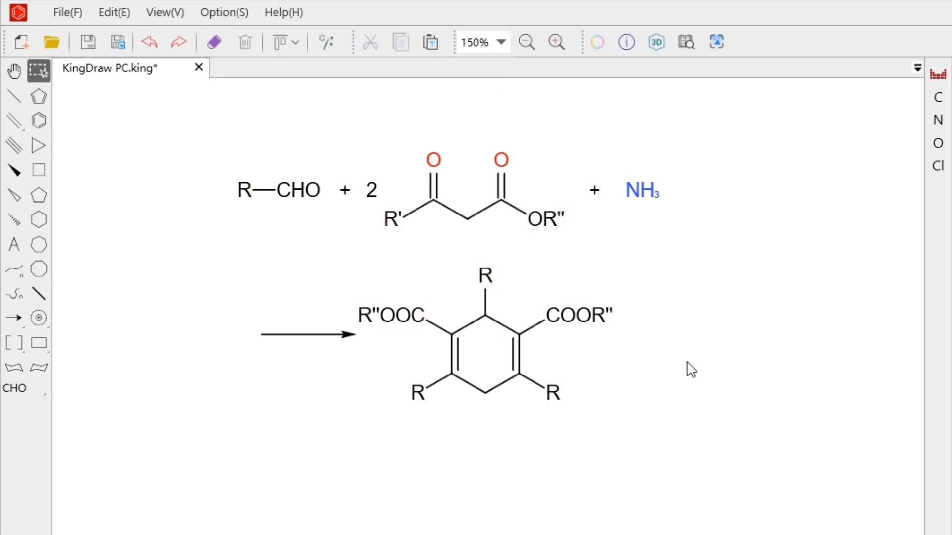
{"action": "left_click", "coordinate": [15, 245]}
Step: Change the bottom-left and bottom-right R labels to R'
{"action": "left_click", "coordinate": [420, 396]}
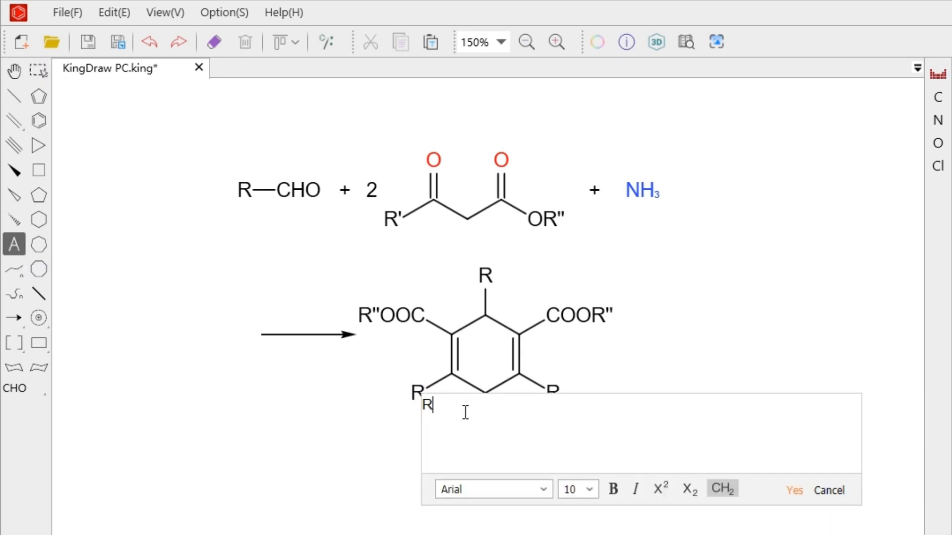
{"action": "type", "text": "'"}
{"action": "left_click", "coordinate": [794, 490]}
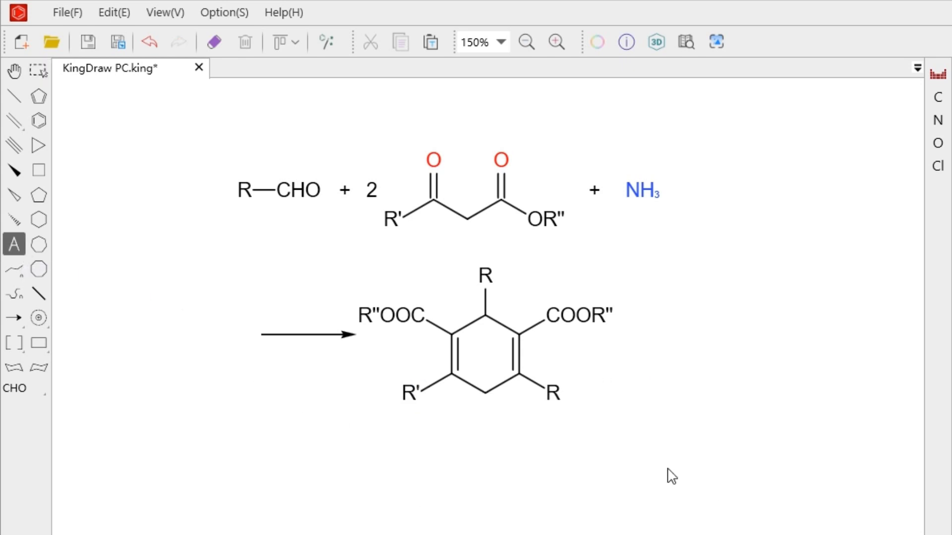
{"action": "left_click", "coordinate": [553, 393]}
{"action": "type", "text": "'"}
{"action": "left_click", "coordinate": [927, 493]}
Step: Shift the drawing up and place carbon, nitrogen and oxygen atoms in a row below the product
{"action": "left_click_drag", "start_coordinate": [658, 463], "coordinate": [660, 421]}
{"action": "key", "text": "c"}
{"action": "left_click", "coordinate": [297, 432]}
{"action": "key", "text": "n"}
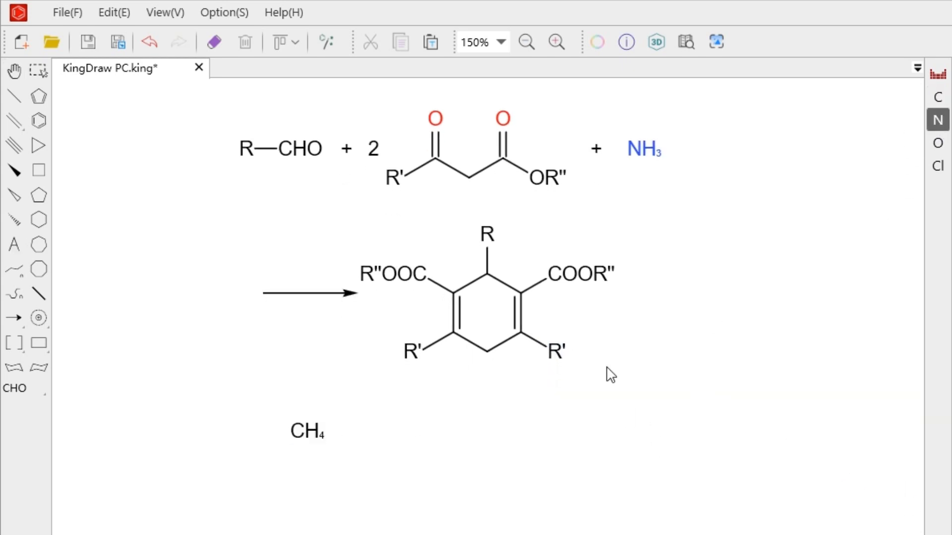
{"action": "left_click", "coordinate": [480, 431]}
{"action": "key", "text": "o"}
{"action": "left_click", "coordinate": [656, 429]}
Step: Edit the new atom labels to C, NH2 and O, then select all three together
{"action": "left_click", "coordinate": [13, 252]}
{"action": "left_click", "coordinate": [295, 431]}
{"action": "key", "text": "BackSpace"}
{"action": "key", "text": "BackSpace"}
{"action": "left_click", "coordinate": [676, 529]}
{"action": "left_click", "coordinate": [497, 435]}
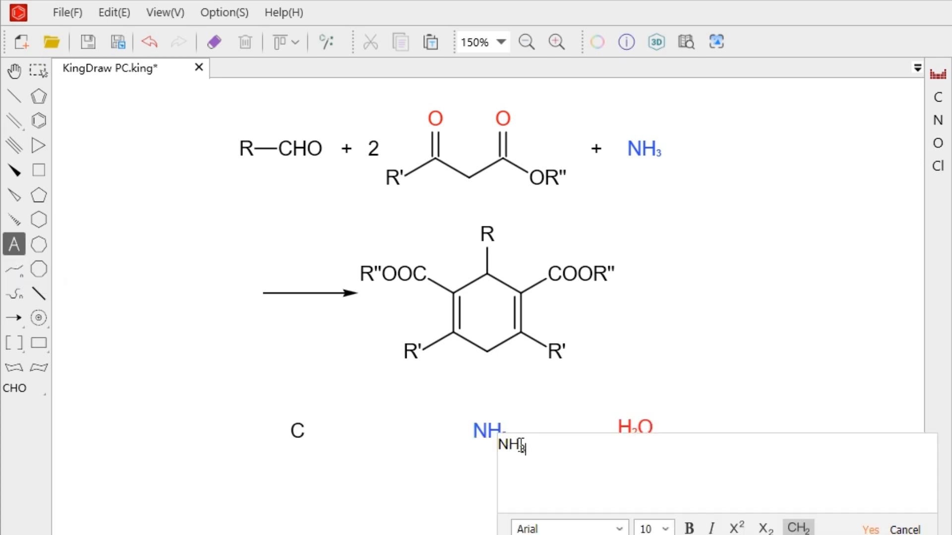
{"action": "type", "text": "2"}
{"action": "left_click", "coordinate": [635, 428]}
{"action": "left_click_drag", "start_coordinate": [647, 446], "coordinate": [629, 446]}
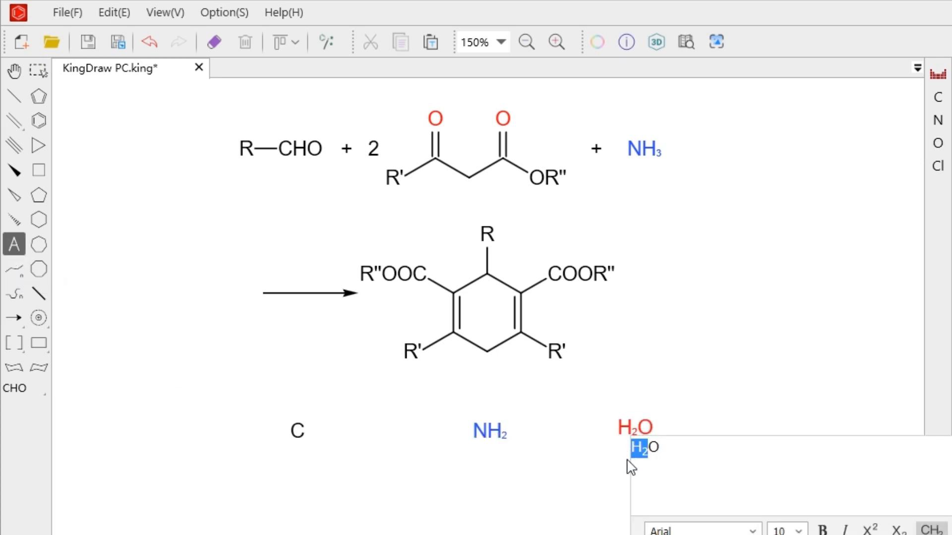
{"action": "key", "text": "BackSpace"}
{"action": "left_click", "coordinate": [121, 146]}
{"action": "left_click", "coordinate": [37, 69]}
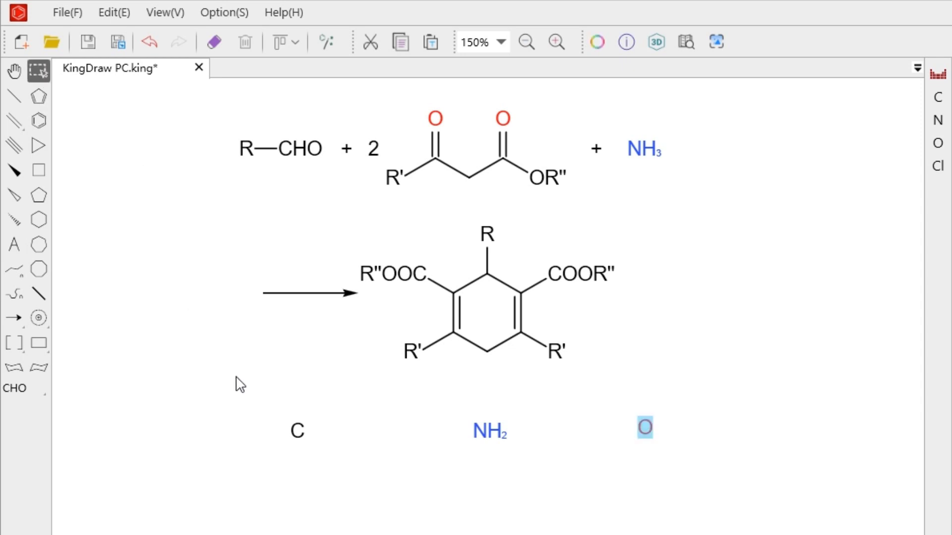
{"action": "left_click_drag", "start_coordinate": [238, 384], "coordinate": [585, 468]}
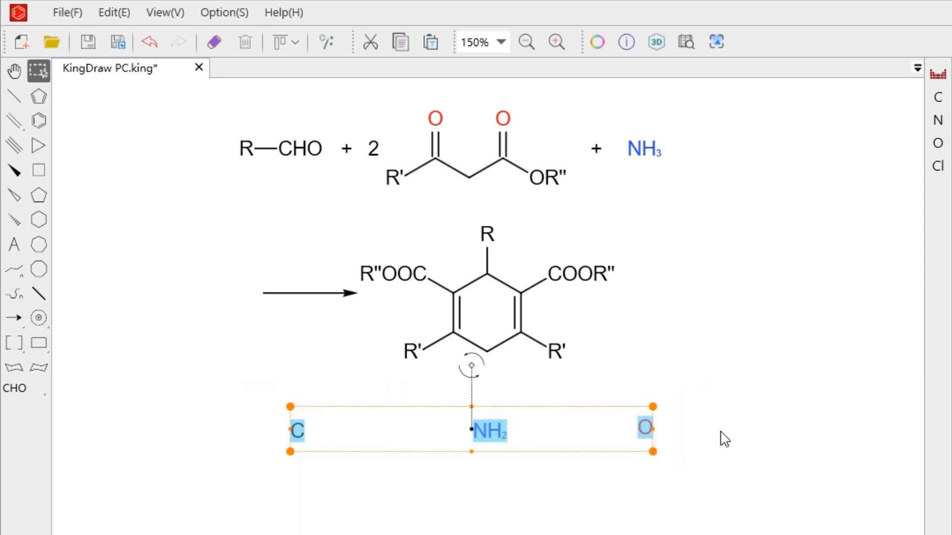
Step: Colour the selected C, NH2 and O labels brown
{"action": "left_click", "coordinate": [595, 47]}
{"action": "left_click", "coordinate": [623, 279]}
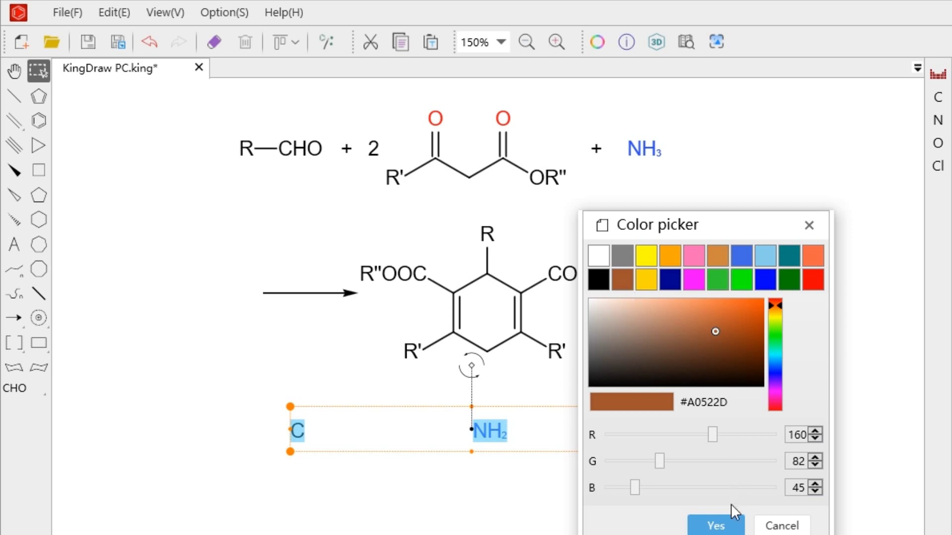
{"action": "left_click", "coordinate": [715, 524]}
{"action": "left_click", "coordinate": [743, 484]}
Step: Make the right-hand COOR" label red
{"action": "left_click", "coordinate": [597, 277]}
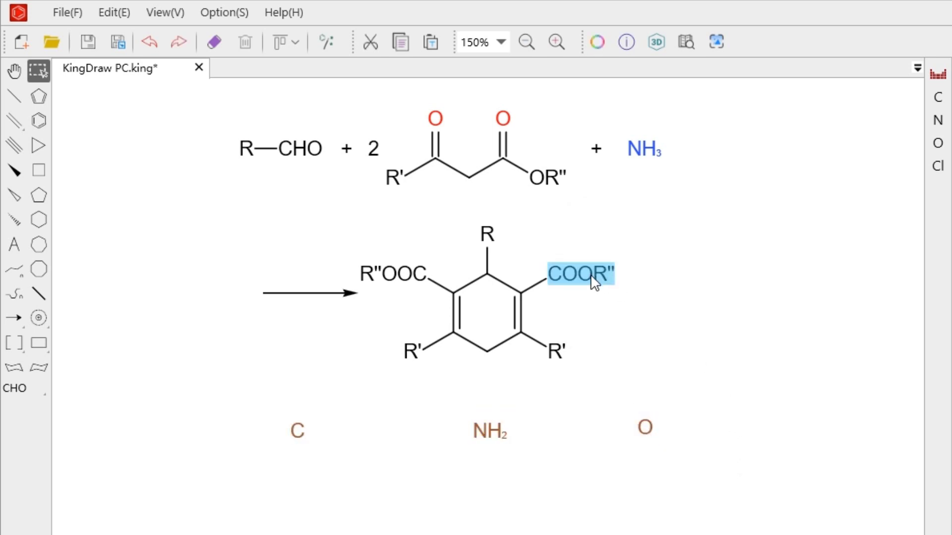
{"action": "left_click", "coordinate": [597, 43]}
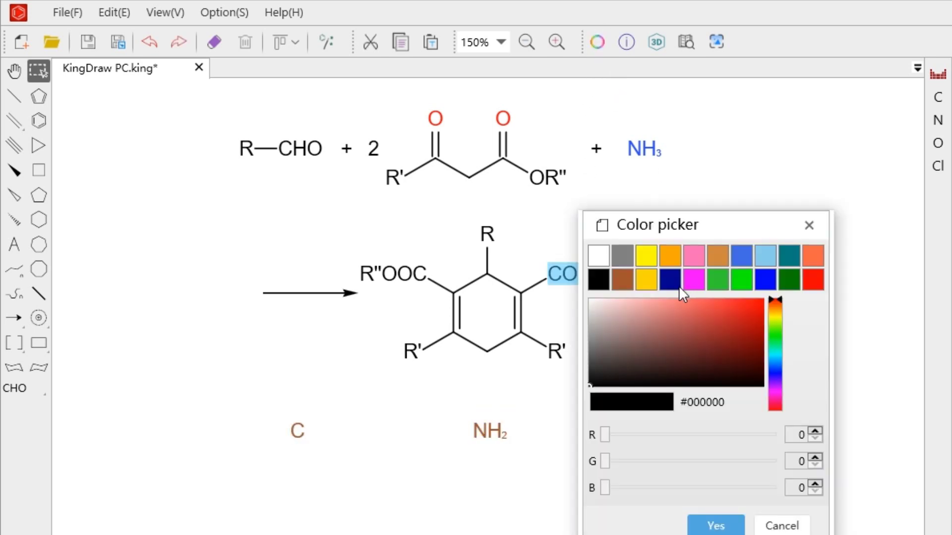
{"action": "left_click", "coordinate": [813, 279]}
{"action": "left_click", "coordinate": [715, 524]}
{"action": "left_click", "coordinate": [757, 347]}
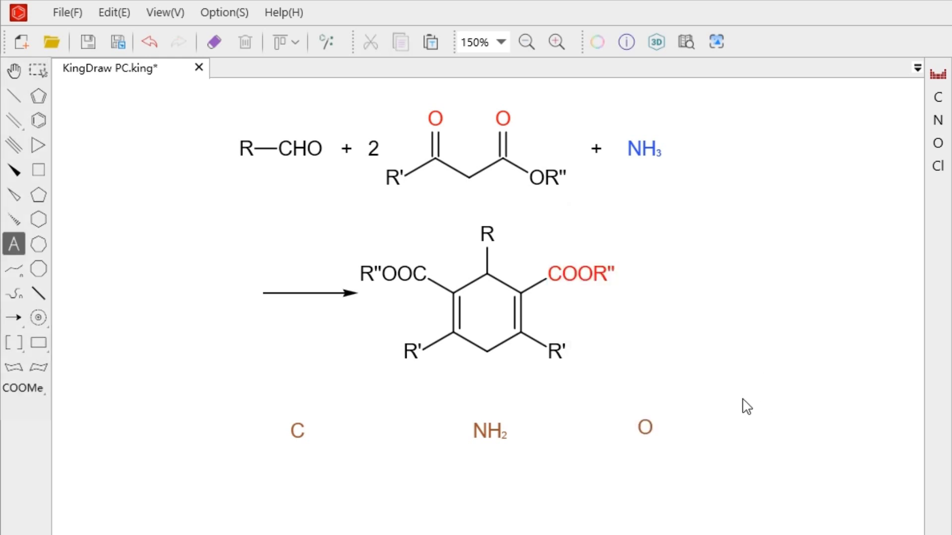
Step: Nudge the NH3 reactant label slightly to the right
{"action": "left_click", "coordinate": [633, 175]}
{"action": "left_click", "coordinate": [624, 159]}
{"action": "left_click", "coordinate": [589, 146]}
{"action": "left_click", "coordinate": [717, 308]}
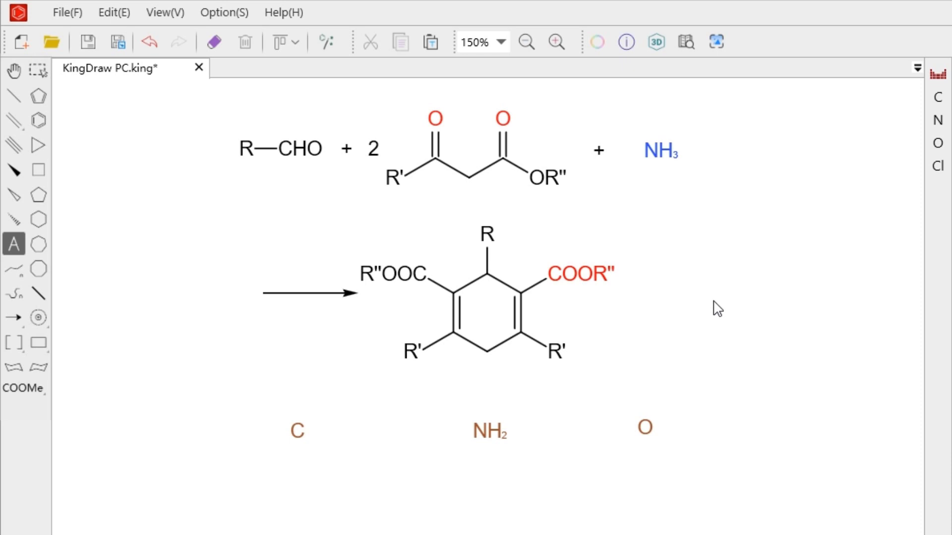
Step: Draw a shaded circle over the brown C label
{"action": "key", "text": "Escape"}
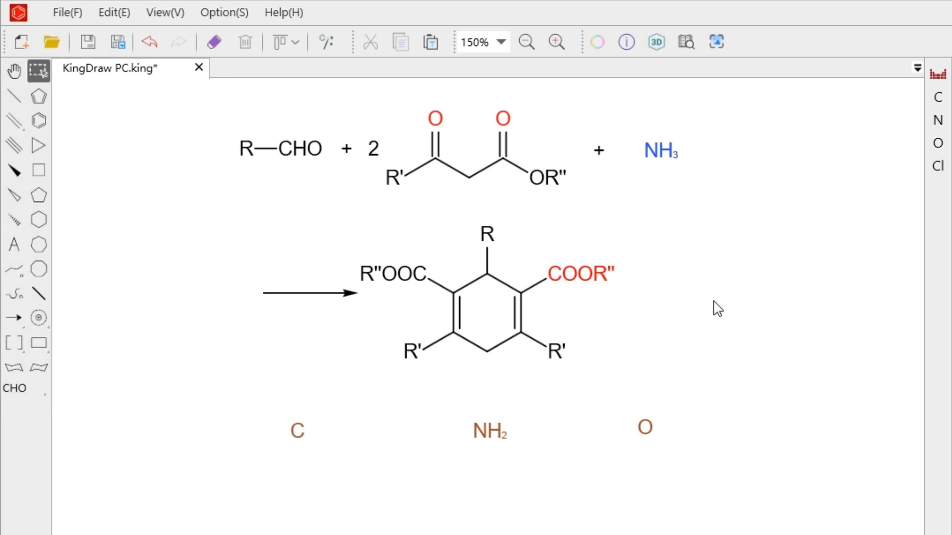
{"action": "left_click", "coordinate": [40, 340]}
{"action": "left_click", "coordinate": [263, 343]}
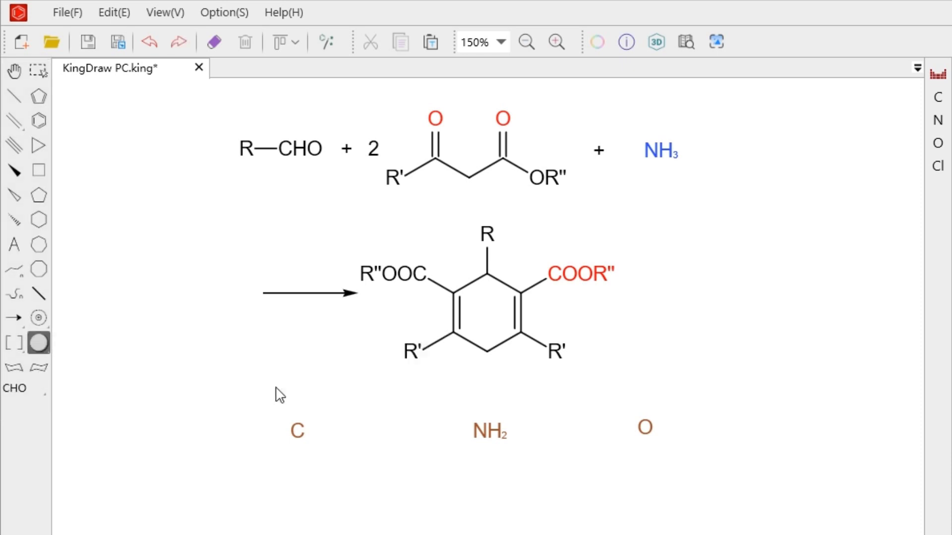
{"action": "left_click_drag", "start_coordinate": [270, 401], "coordinate": [325, 463]}
Step: Send the circle to the back so it sits behind the C label
{"action": "left_click", "coordinate": [40, 72]}
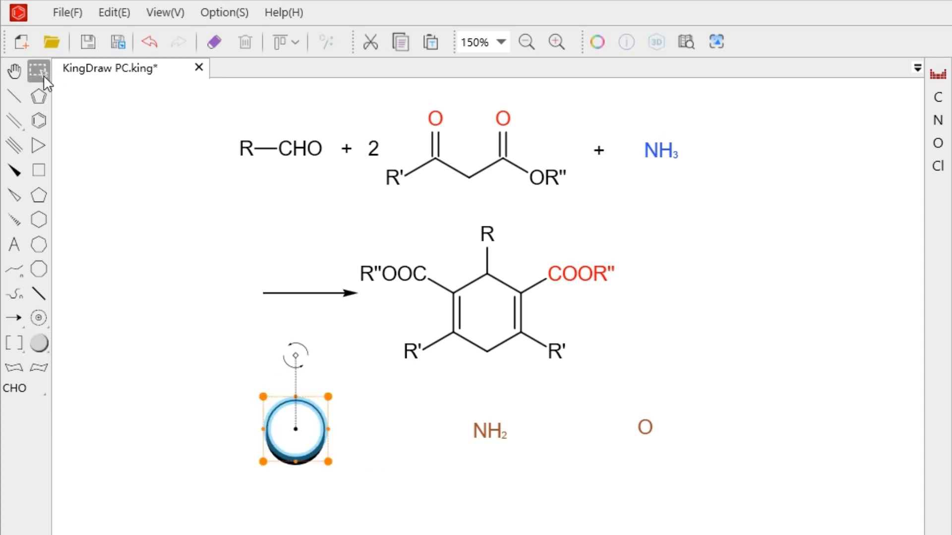
{"action": "left_click", "coordinate": [276, 37]}
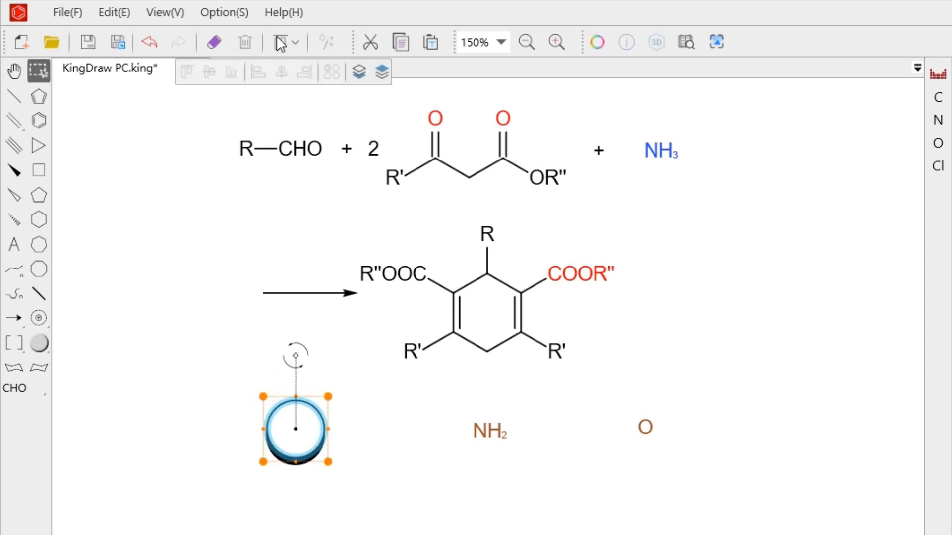
{"action": "left_click", "coordinate": [358, 73]}
{"action": "left_click", "coordinate": [390, 439]}
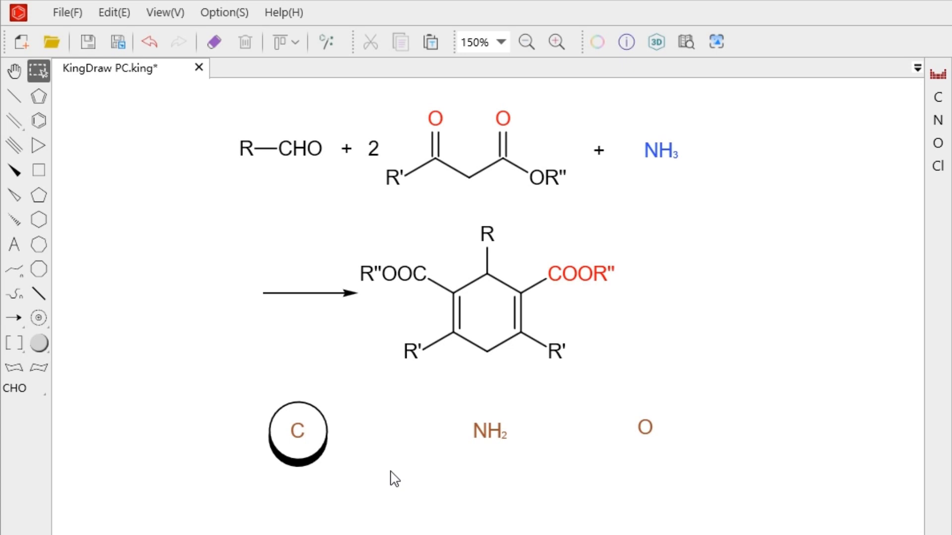